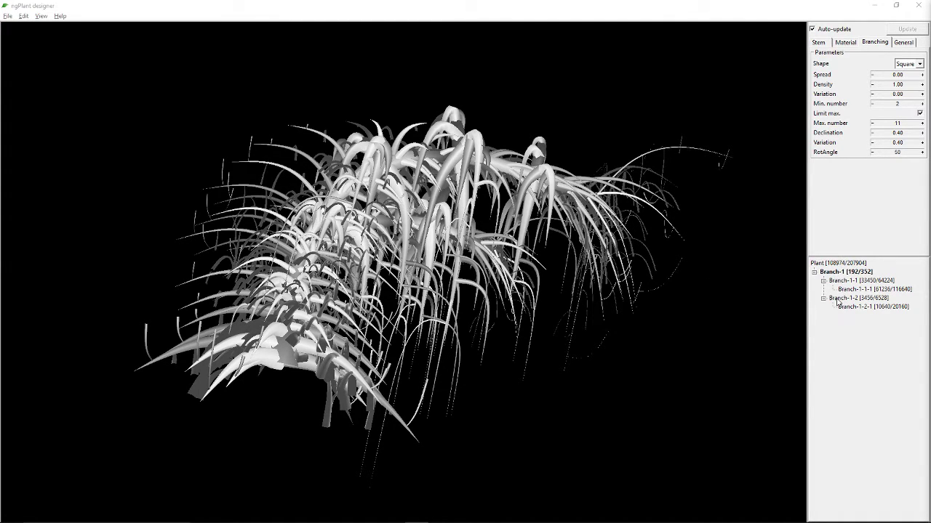
Step: Select Branch-1-2-1 in the plant tree to show its branching parameters
left_click(823, 301)
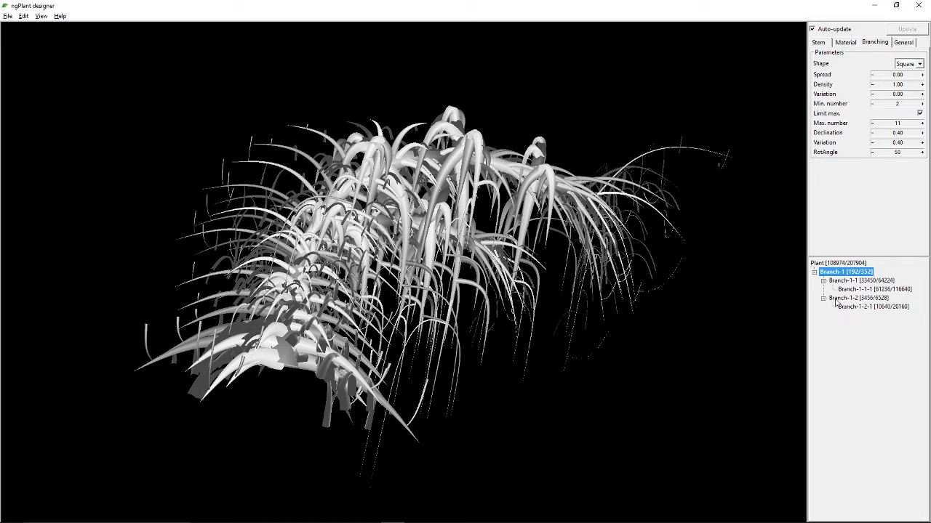
left_click(847, 308)
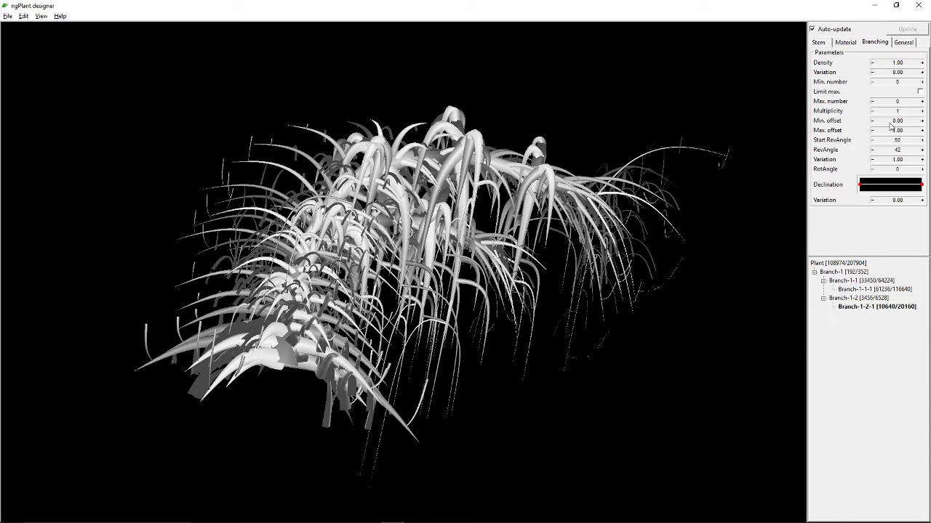
Step: Drop Branch-1-2-1's branching Density from 1.00 to 0.10, then back up to 0.21
left_click(873, 64)
left_click(872, 63)
left_click(873, 63)
left_click(872, 63)
left_click(872, 63)
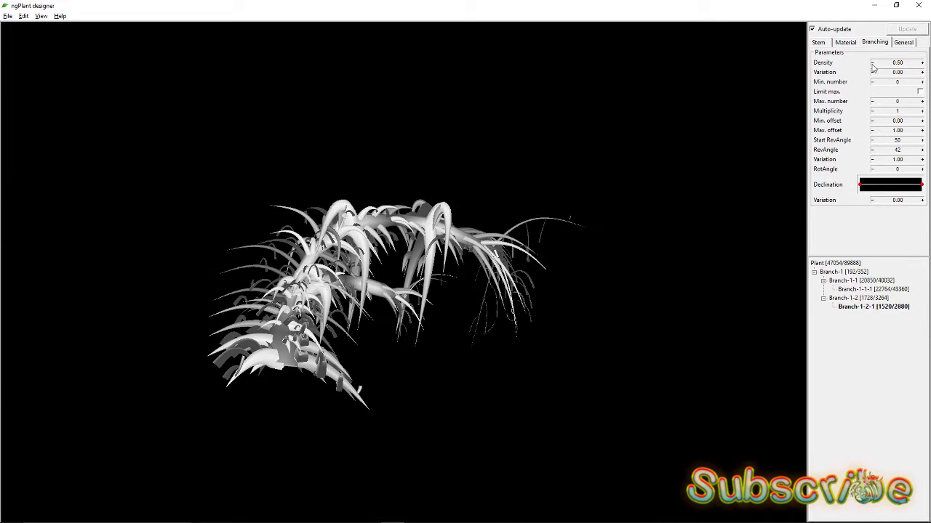
left_click(872, 63)
left_click(873, 64)
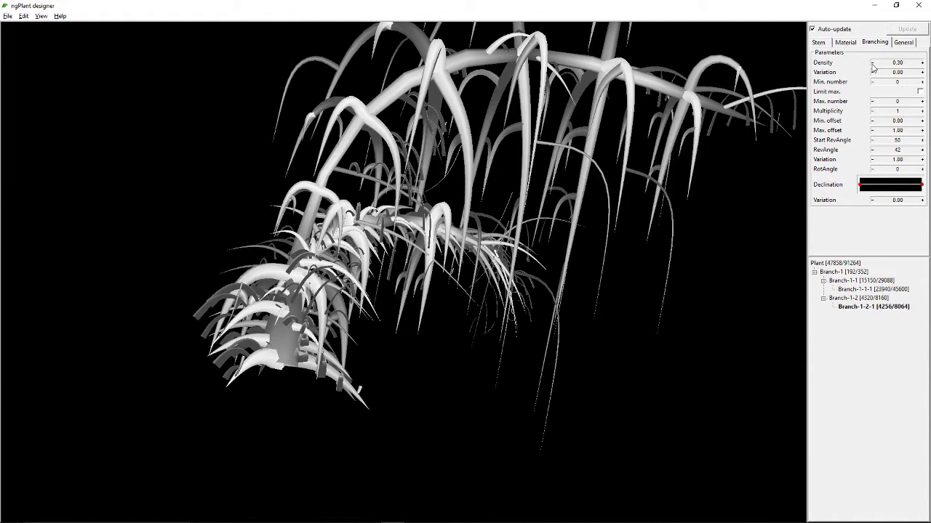
left_click(872, 63)
left_click(873, 63)
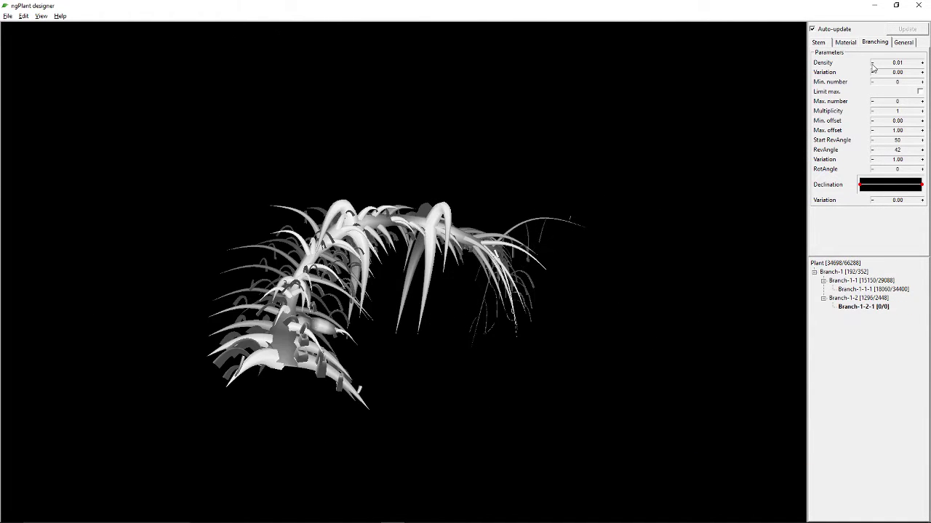
left_click(921, 63)
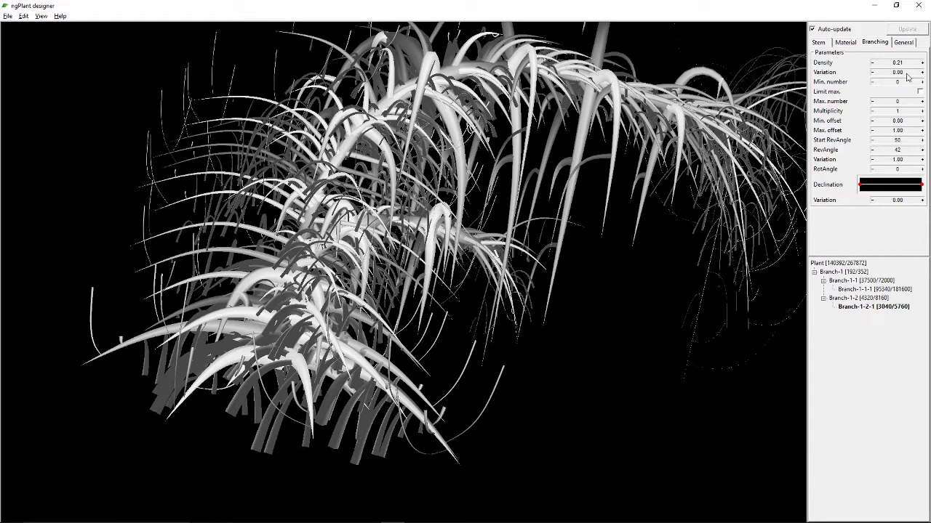
scroll(453, 301, "down", 3)
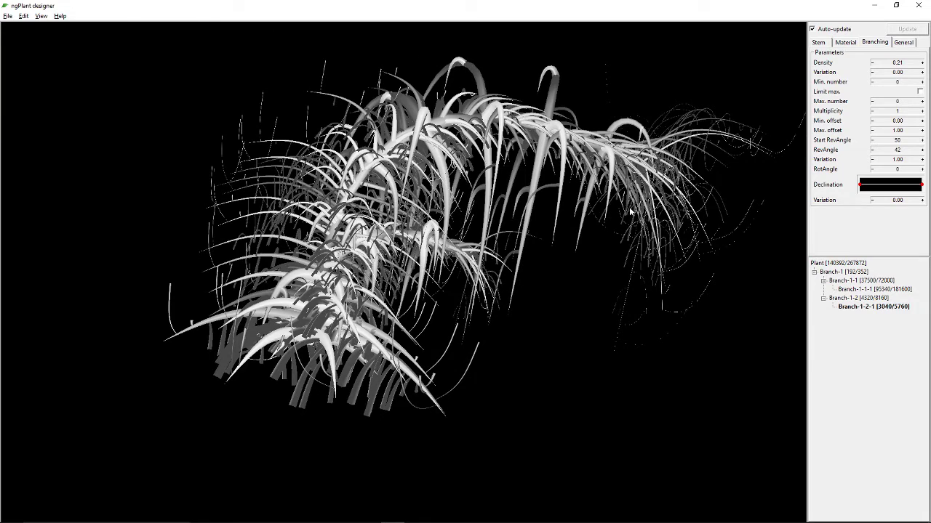
left_click(844, 298)
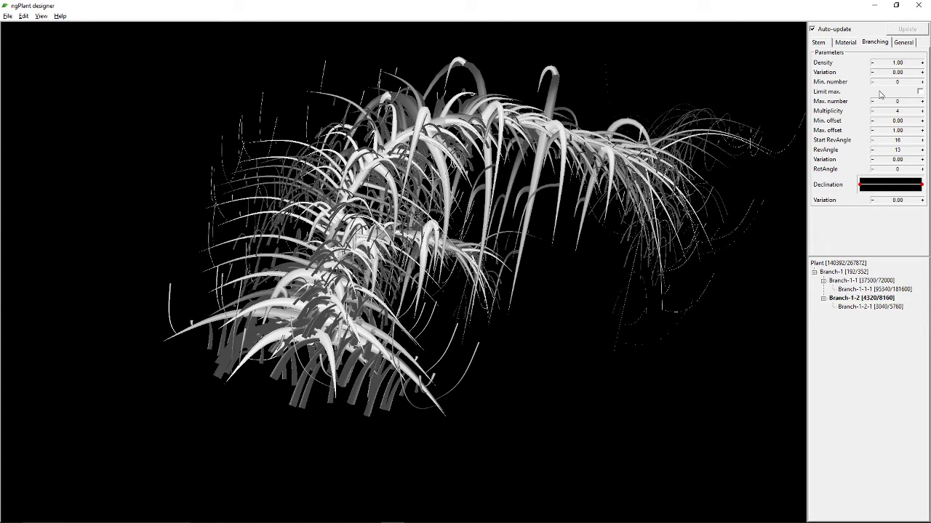
Step: Lower Branch-1-2's branching Density to 0.50 and reframe the view on the sparser plant
left_click(873, 64)
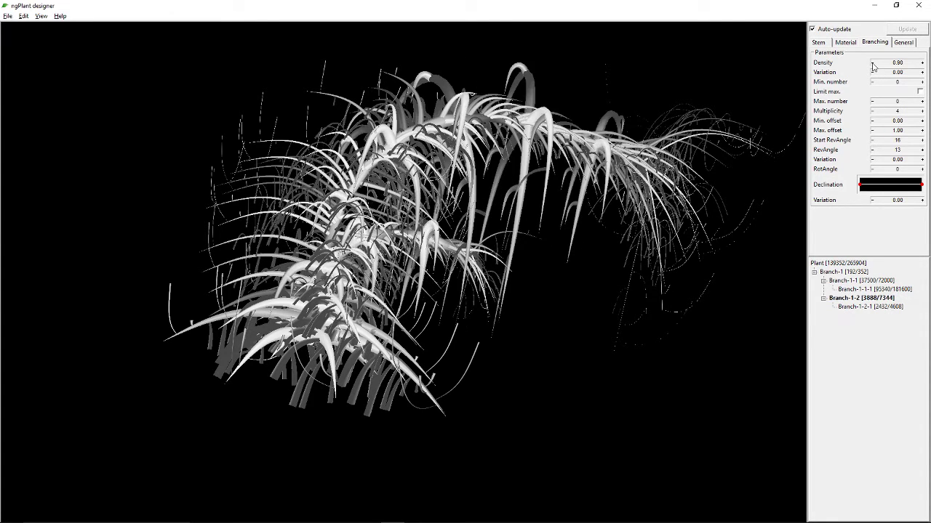
left_click(872, 64)
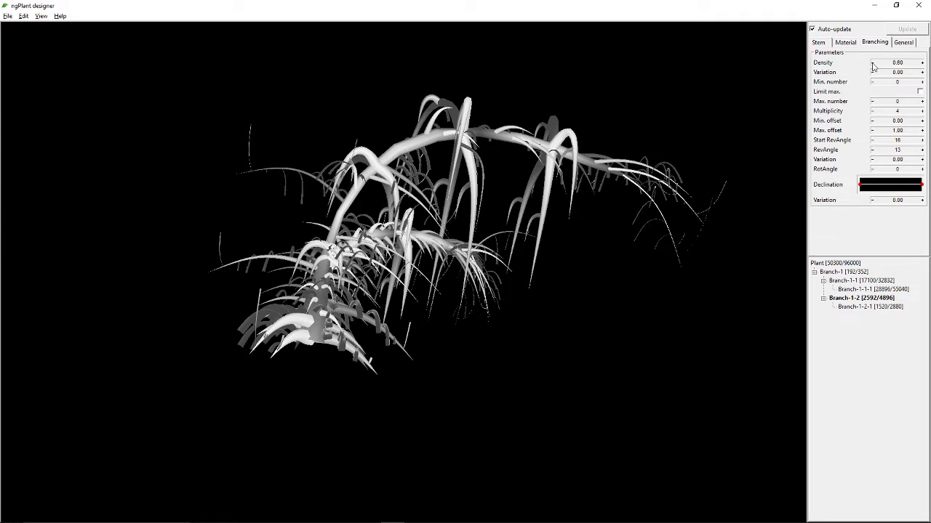
left_click(872, 64)
left_click(873, 64)
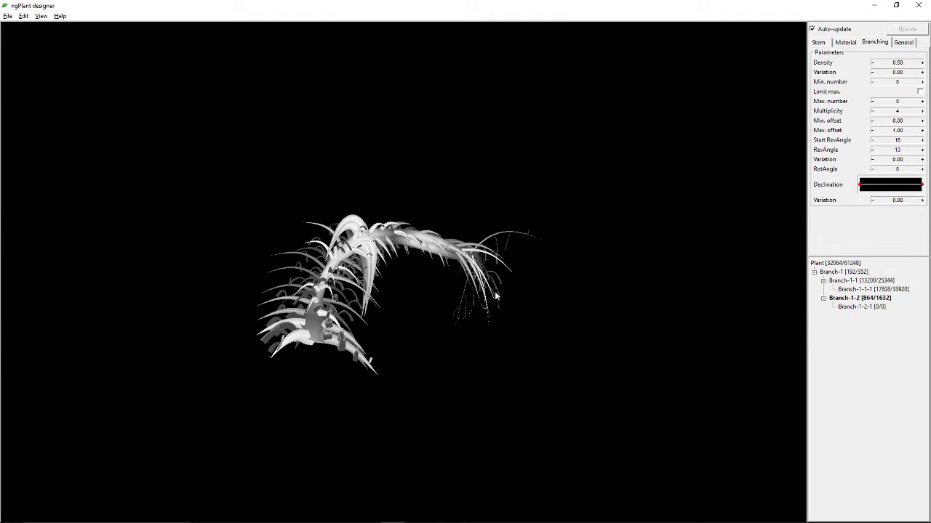
left_click_drag(421, 365, 438, 347)
scroll(409, 374, "up", 5)
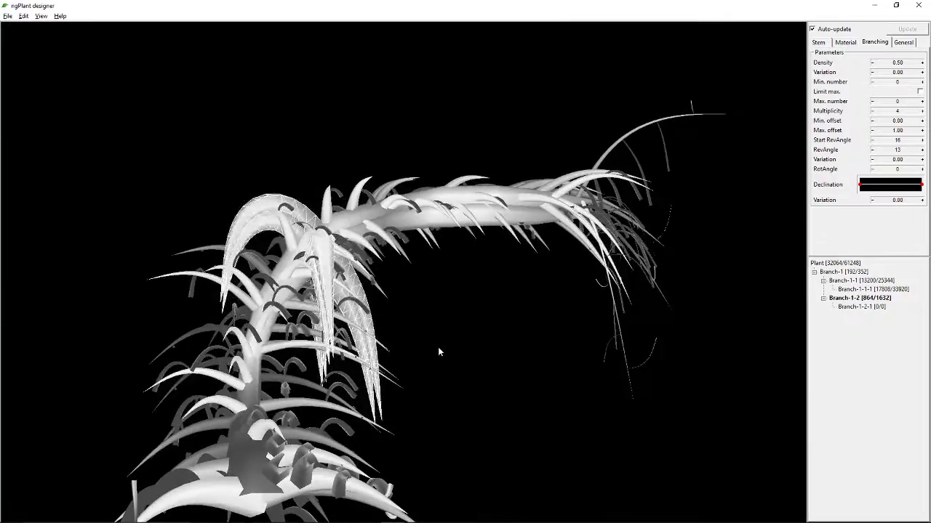
middle_click_drag(451, 323, 485, 243)
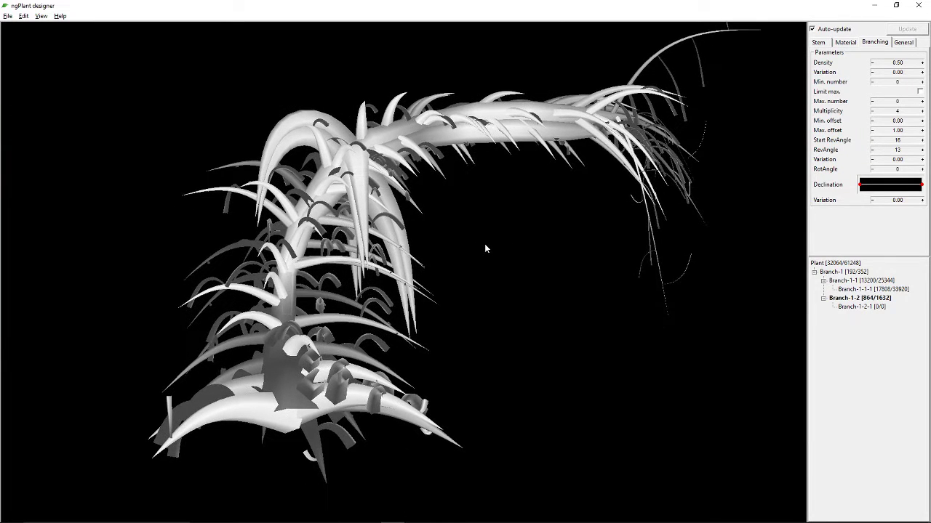
Step: Reduce Branch-1-1-1's branching Density to 0.10 so it generates no geometry
left_click(856, 291)
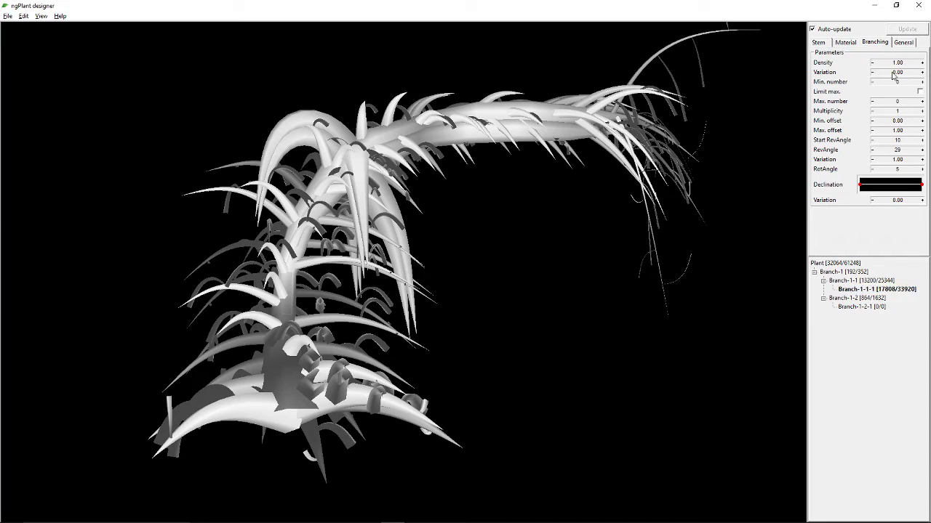
left_click(873, 63)
left_click(872, 62)
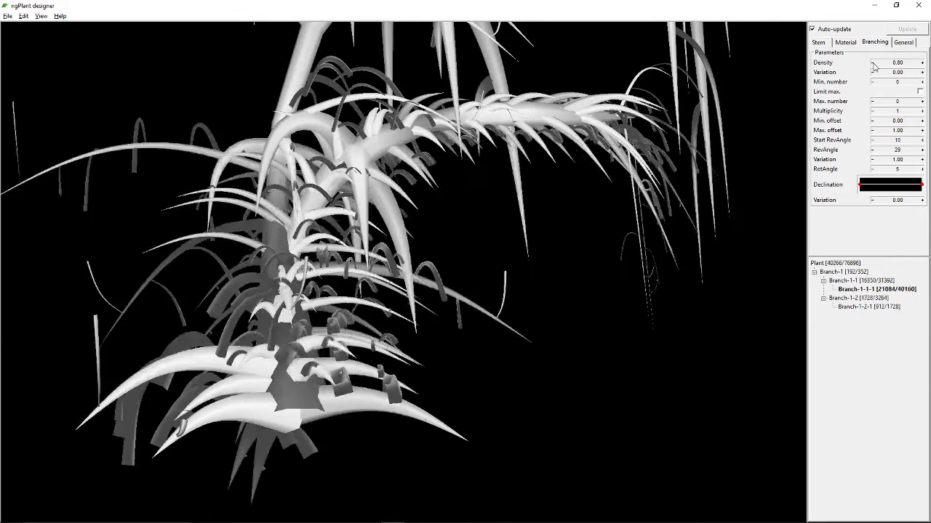
left_click(872, 63)
left_click(872, 62)
left_click(873, 63)
left_click(873, 62)
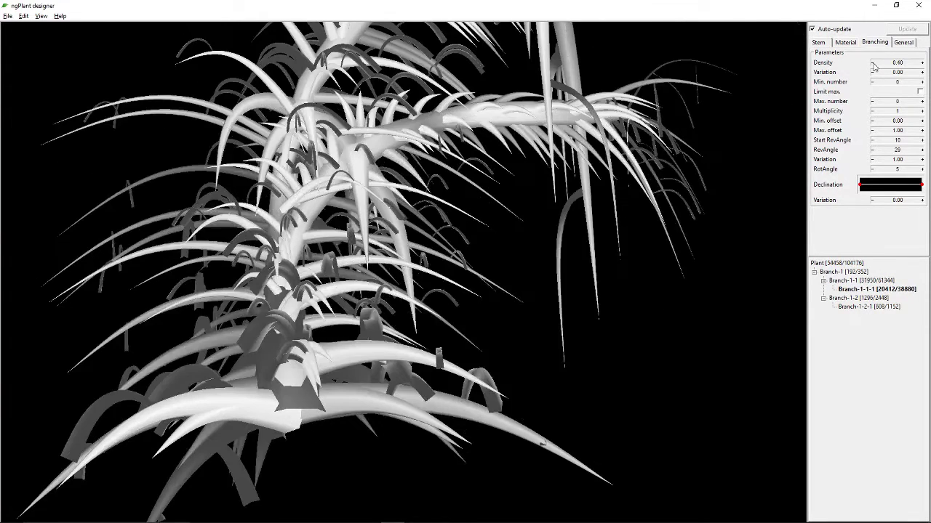
left_click(872, 63)
left_click(873, 62)
left_click(873, 63)
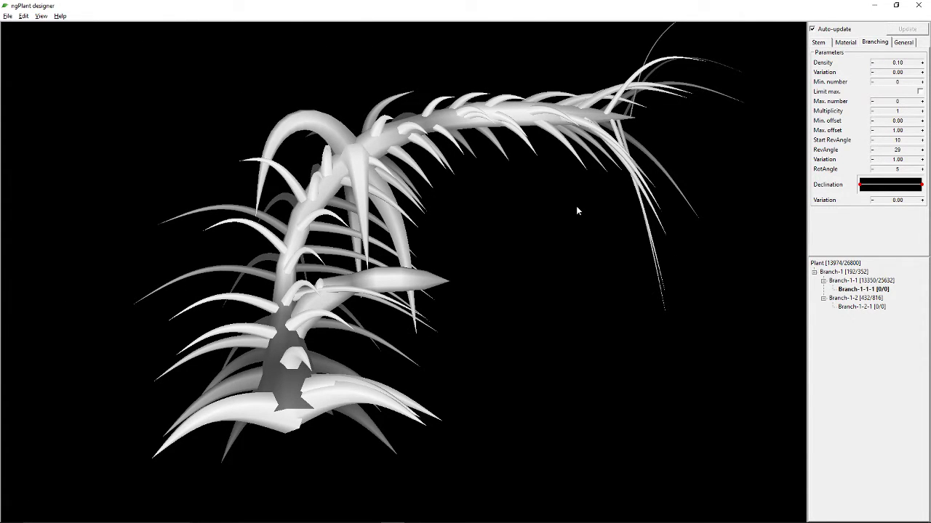
left_click_drag(520, 283, 604, 279)
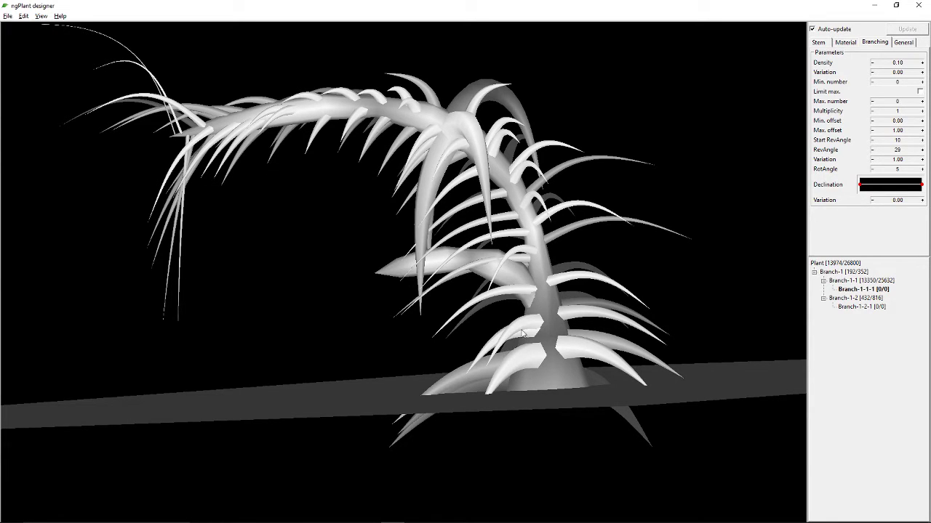
Step: Raise the middle point of Branch-1's stem phototropism Distribution curve so the plant stands upright
left_click(836, 272)
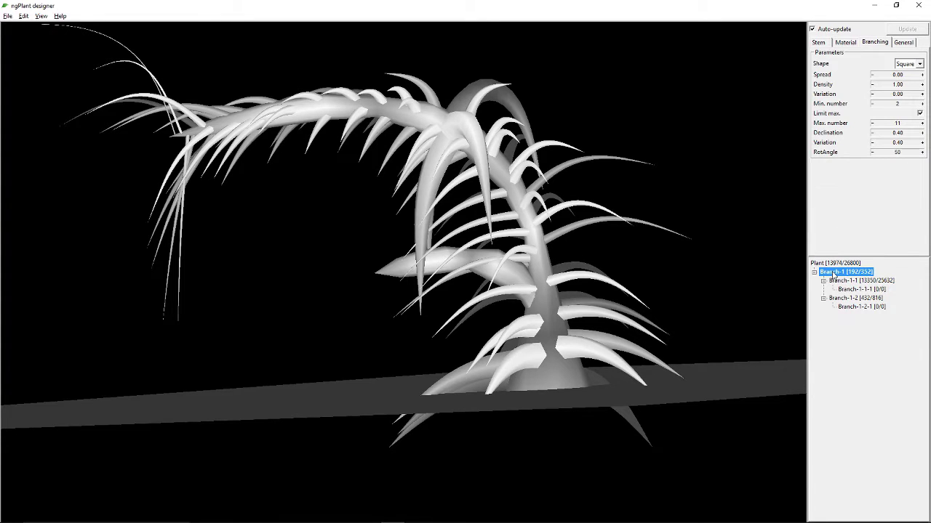
left_click(823, 43)
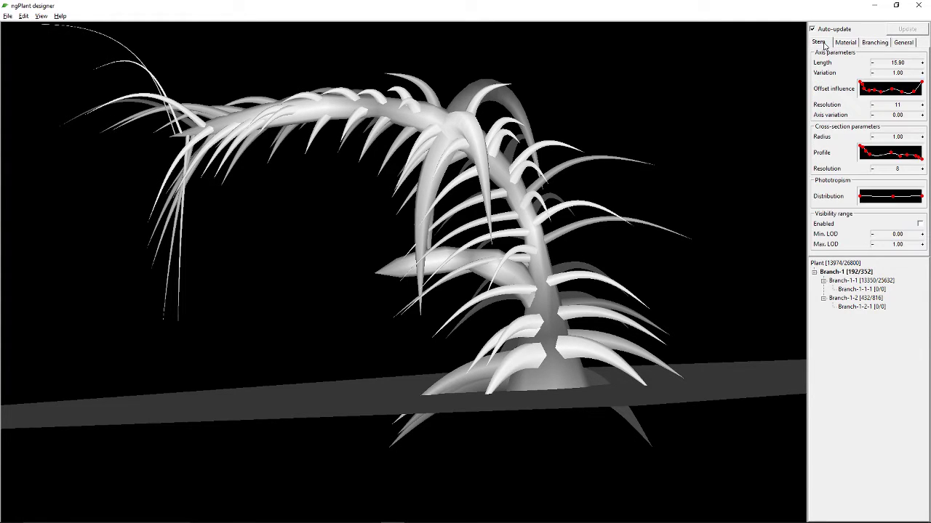
double_click(893, 198)
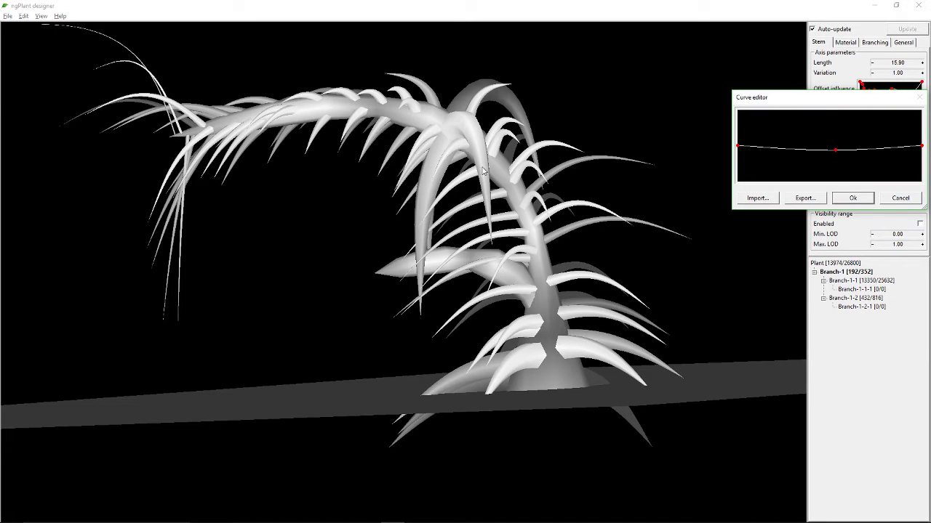
left_click_drag(837, 150, 837, 142)
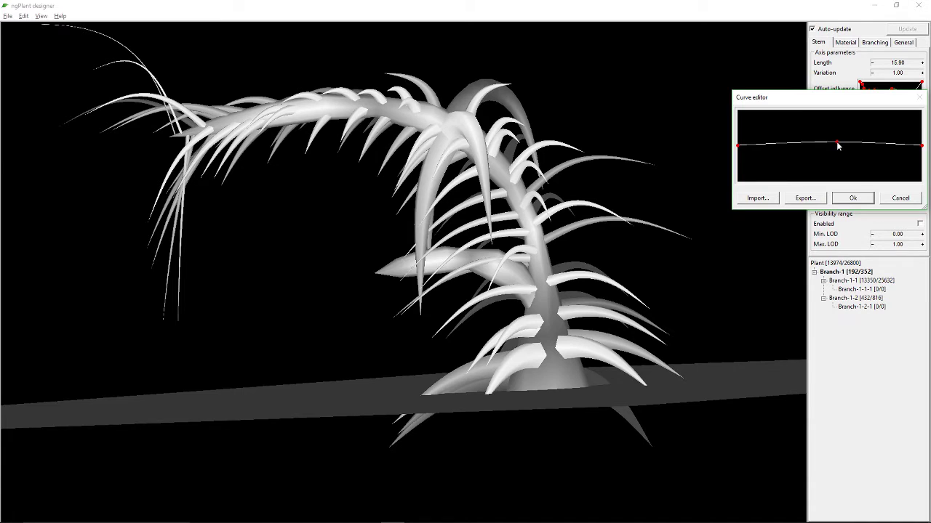
left_click(844, 201)
scroll(552, 225, "down", 3)
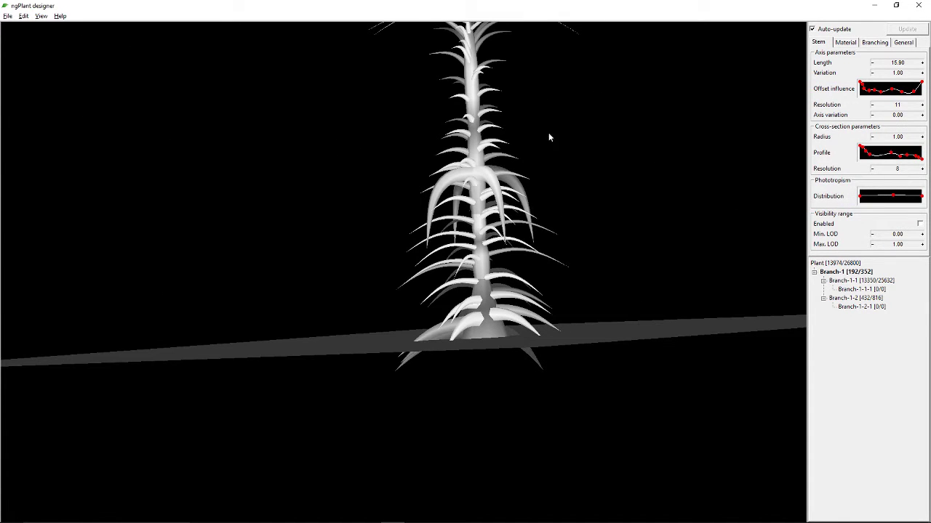
middle_click_drag(555, 131, 473, 222)
left_click_drag(446, 234, 466, 231)
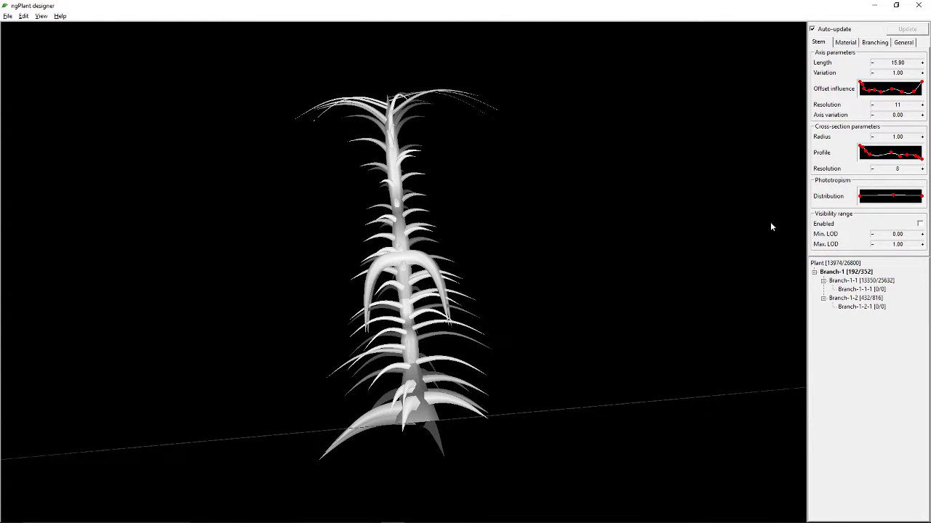
Step: Lift the middle point of Branch-1-1's phototropism Distribution curve slightly
left_click(832, 283)
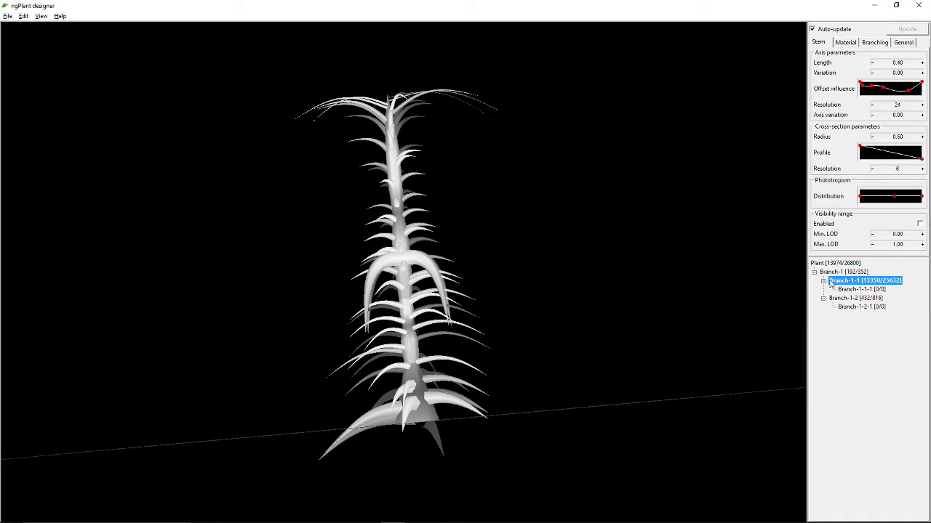
left_click(888, 196)
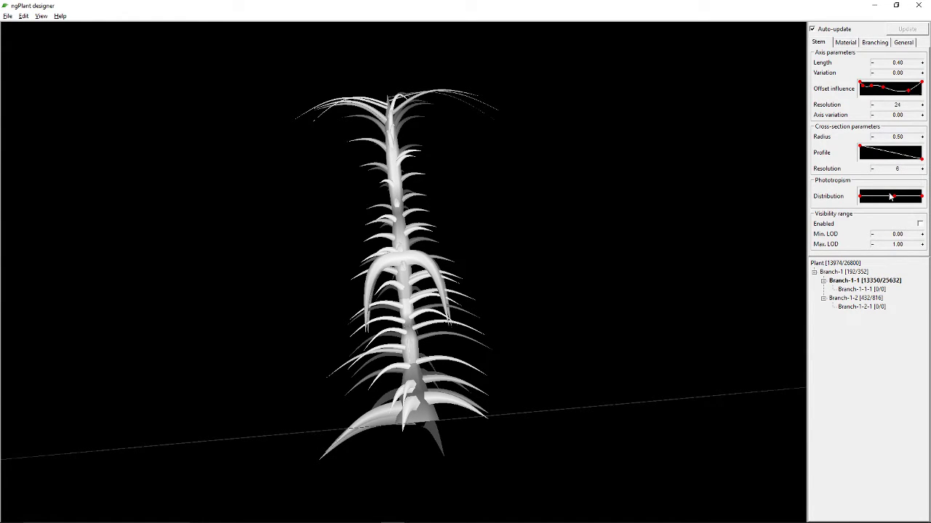
double_click(889, 197)
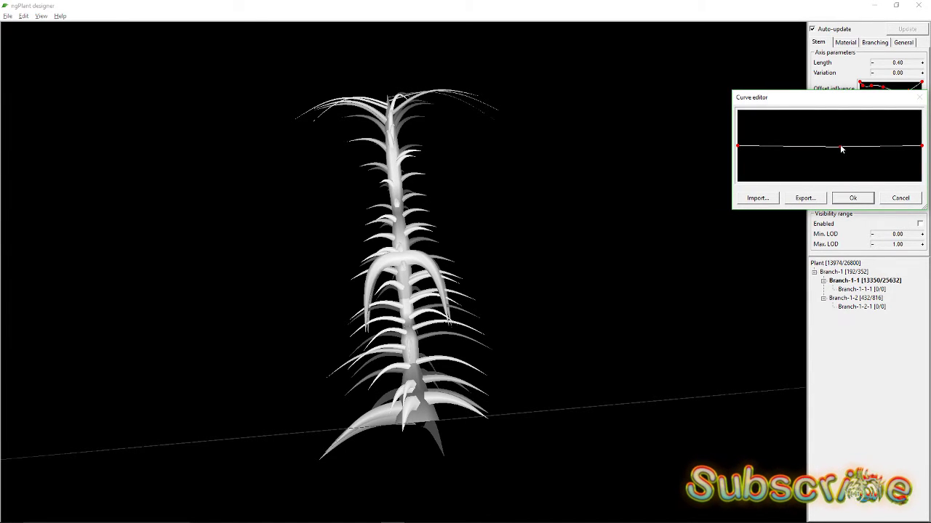
left_click_drag(840, 148, 839, 139)
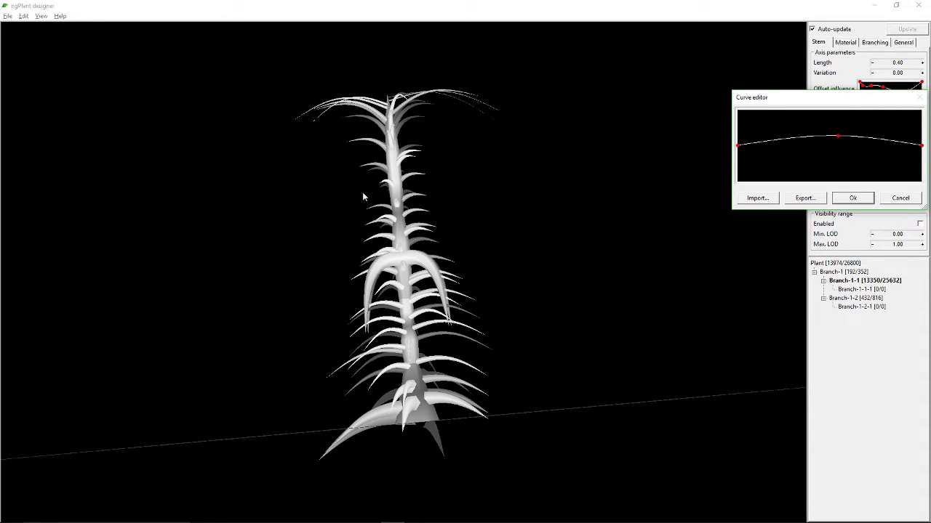
left_click(843, 197)
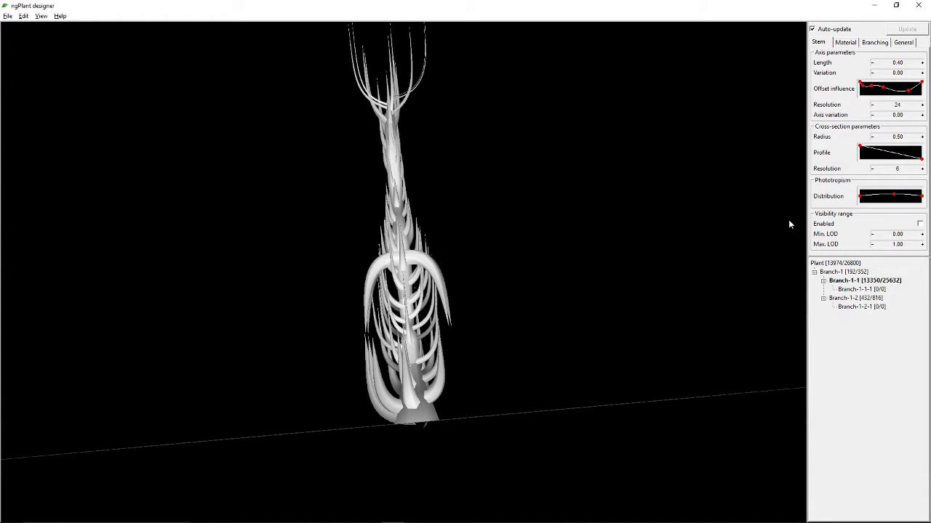
left_click_drag(563, 268, 596, 263)
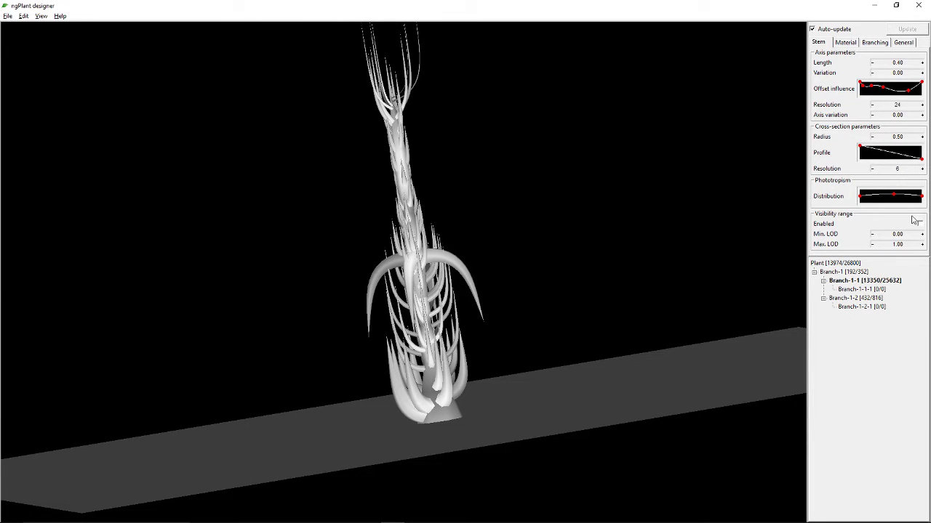
Step: Flatten Branch-1-1's Distribution curve, then add a point to bend it into a gentle wave
left_click(892, 194)
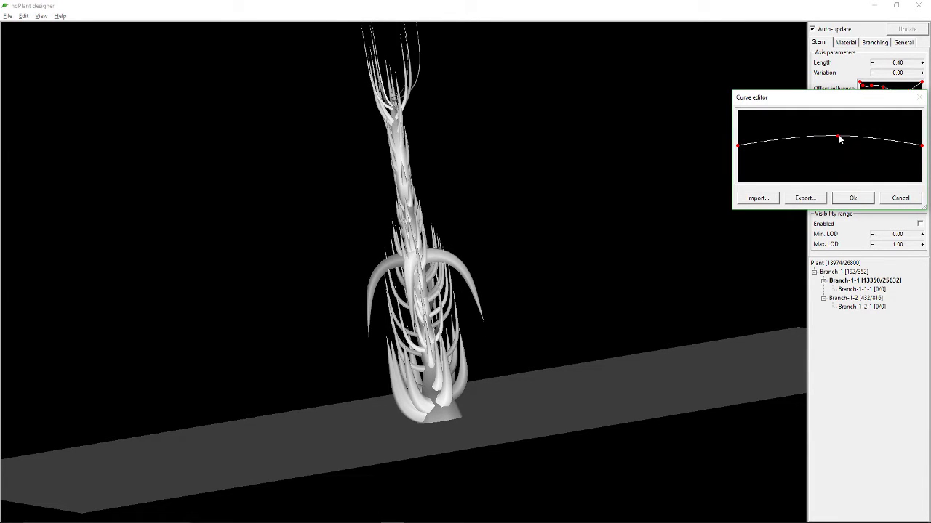
left_click_drag(840, 138, 838, 141)
left_click(853, 198)
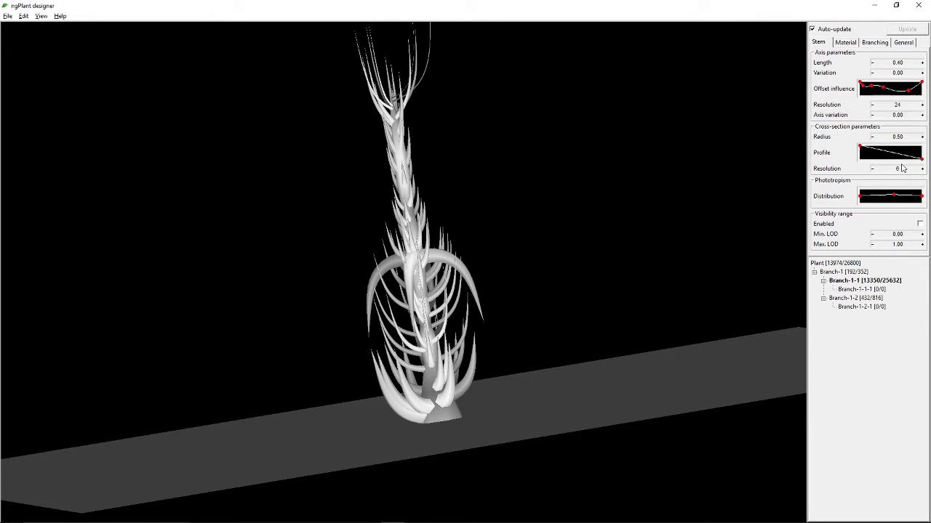
left_click(895, 197)
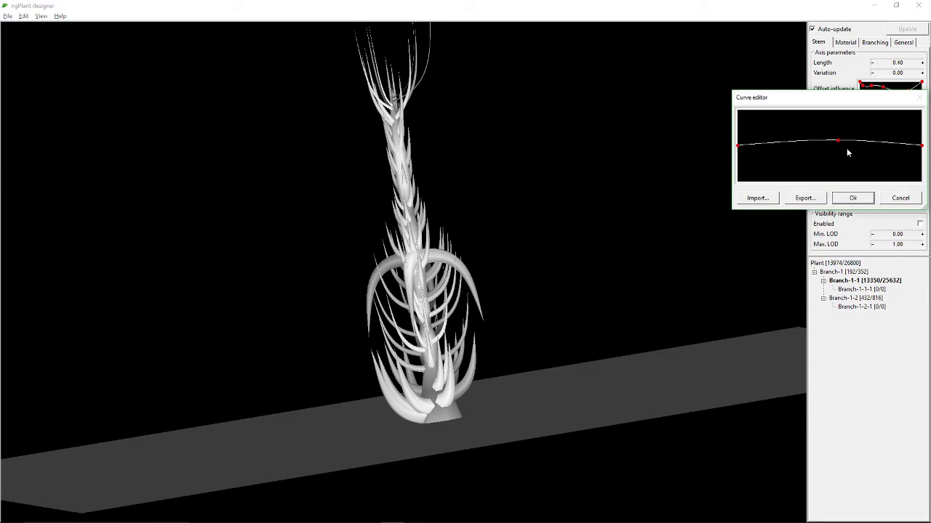
left_click_drag(838, 141, 836, 143)
left_click(853, 197)
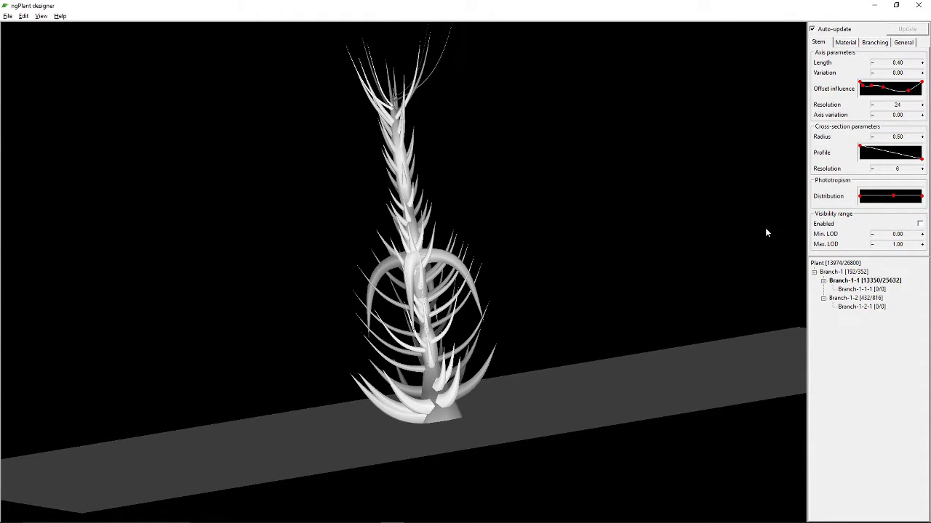
left_click(894, 197)
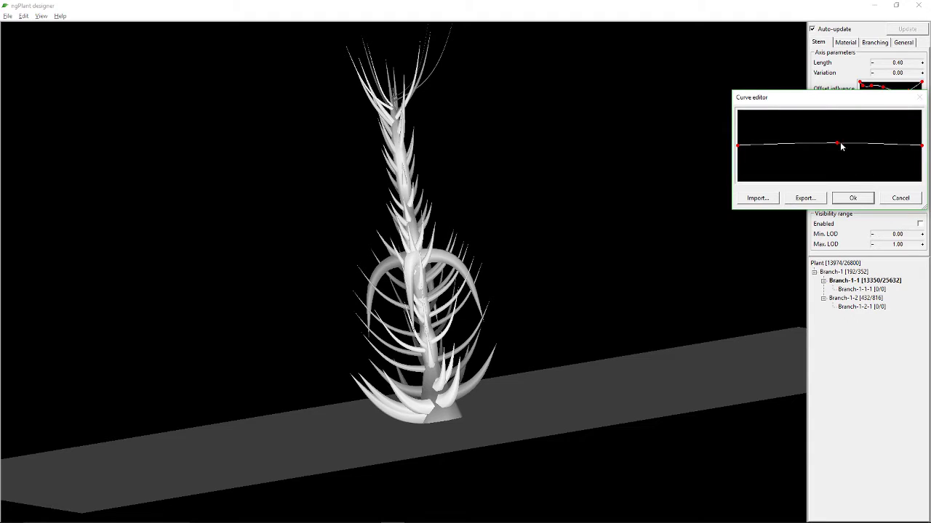
left_click_drag(838, 145, 837, 149)
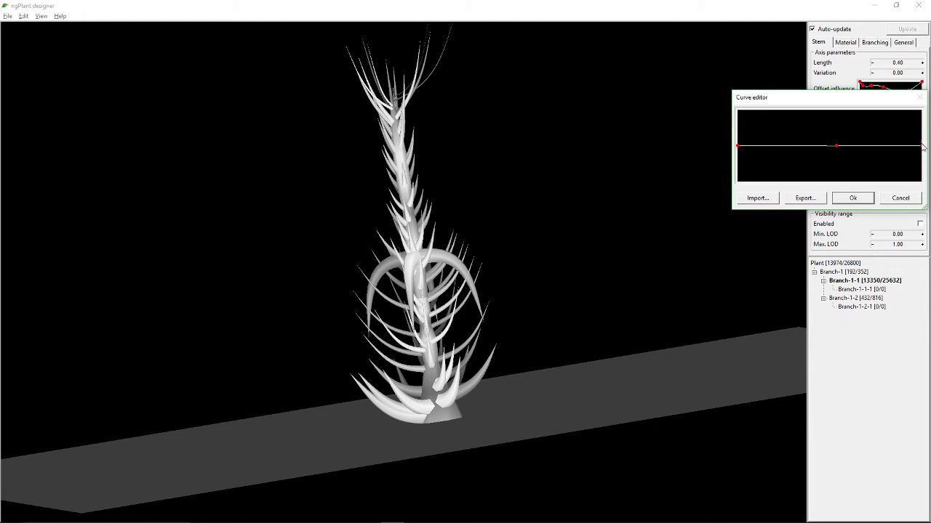
left_click_drag(775, 145, 775, 133)
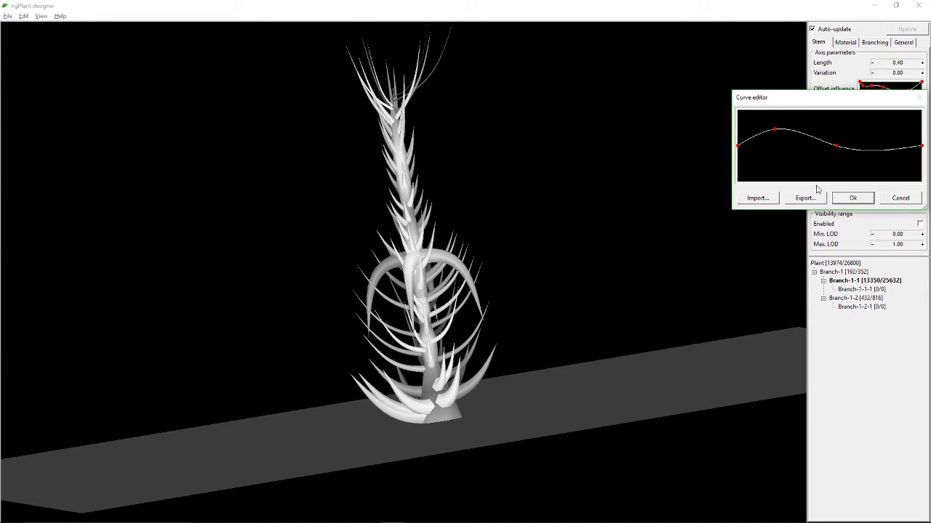
left_click(841, 200)
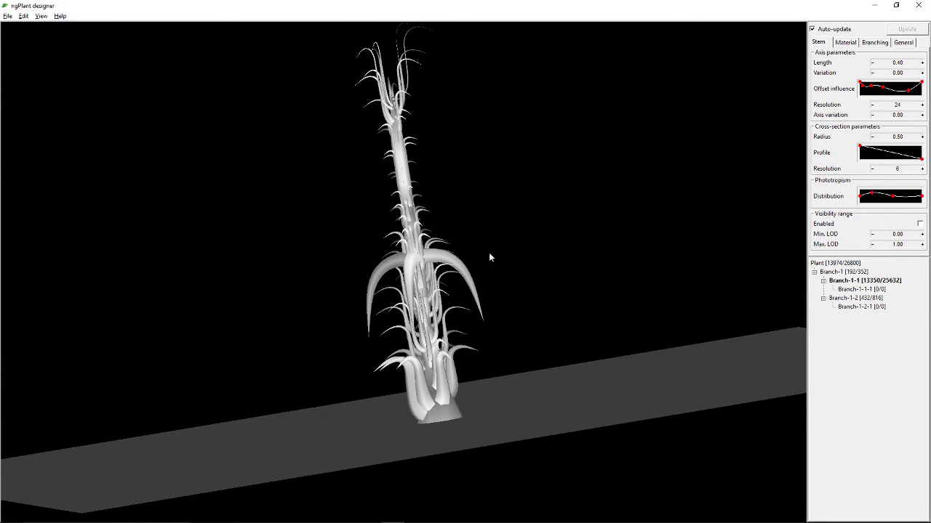
left_click_drag(560, 260, 572, 244)
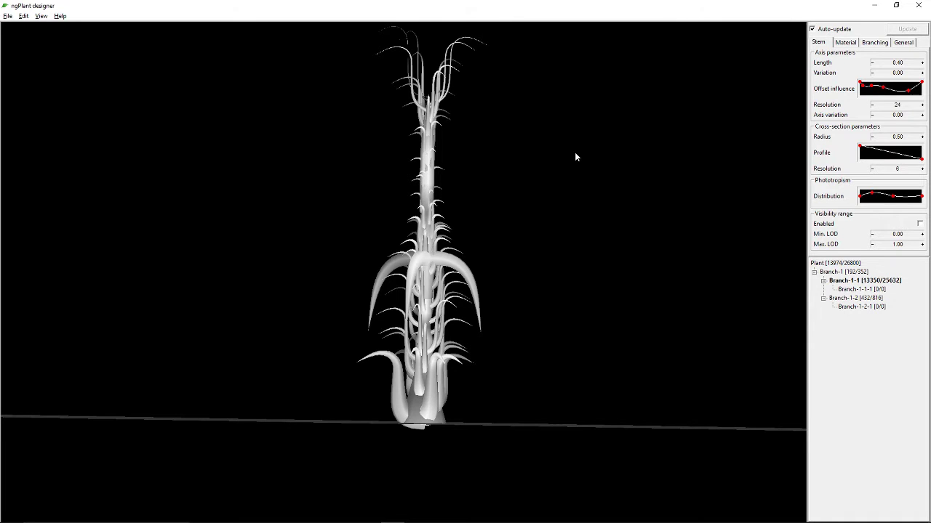
left_click_drag(574, 175, 618, 214)
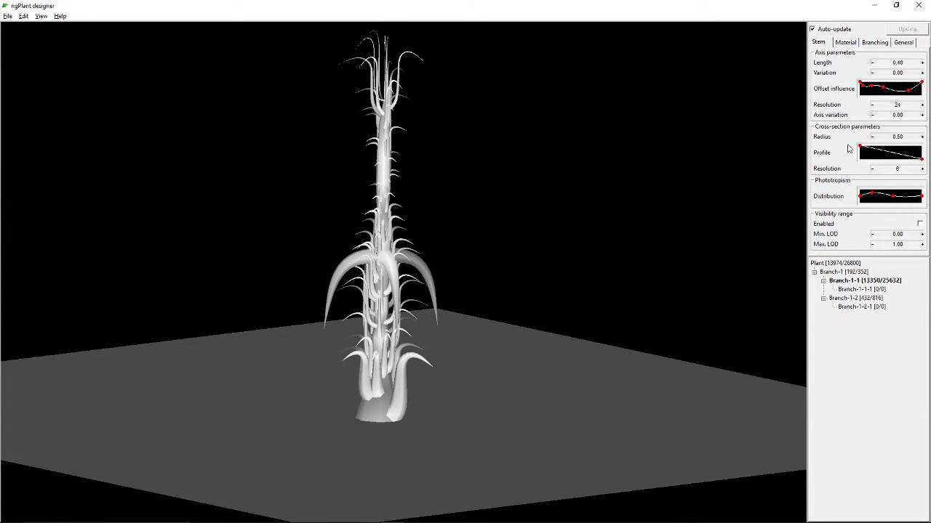
Step: Give Branch-1-1-1 stem Length 1.70, Resolution 23 and a sharply peaked Distribution curve
left_click(848, 290)
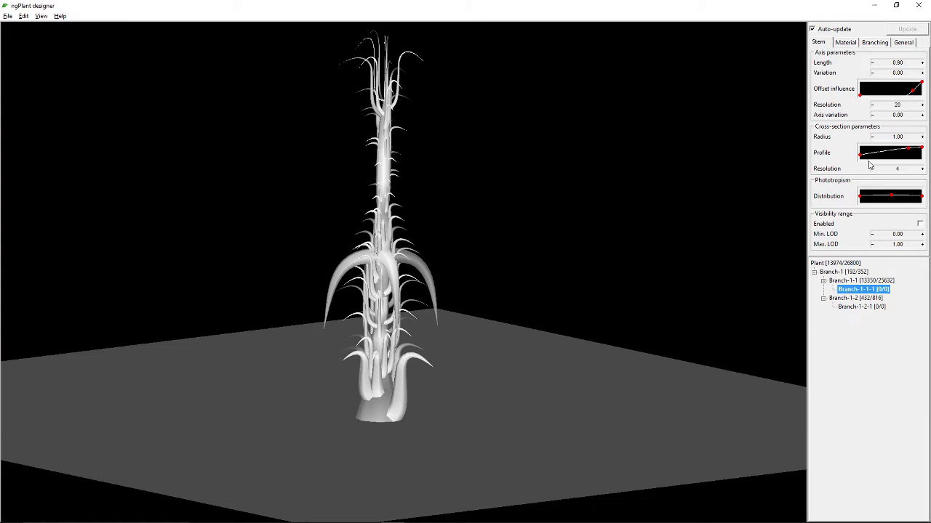
left_click(895, 64)
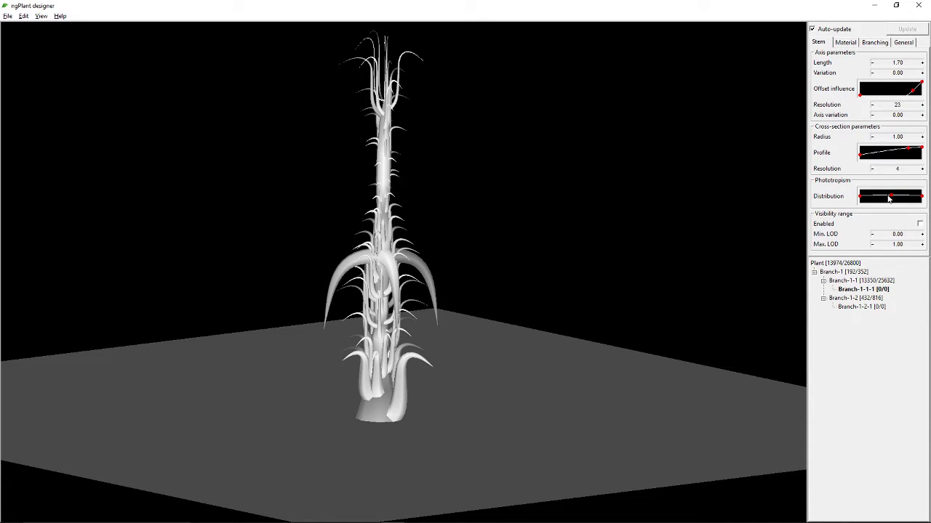
left_click(889, 199)
mouse_move(823, 144)
left_mouse_down()
mouse_move(813, 129)
mouse_move(825, 135)
left_mouse_up()
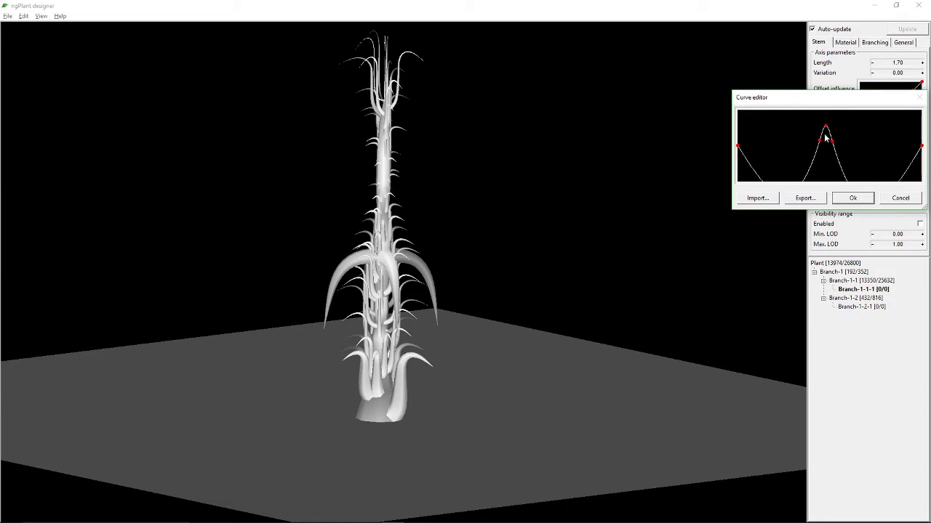
left_click(851, 198)
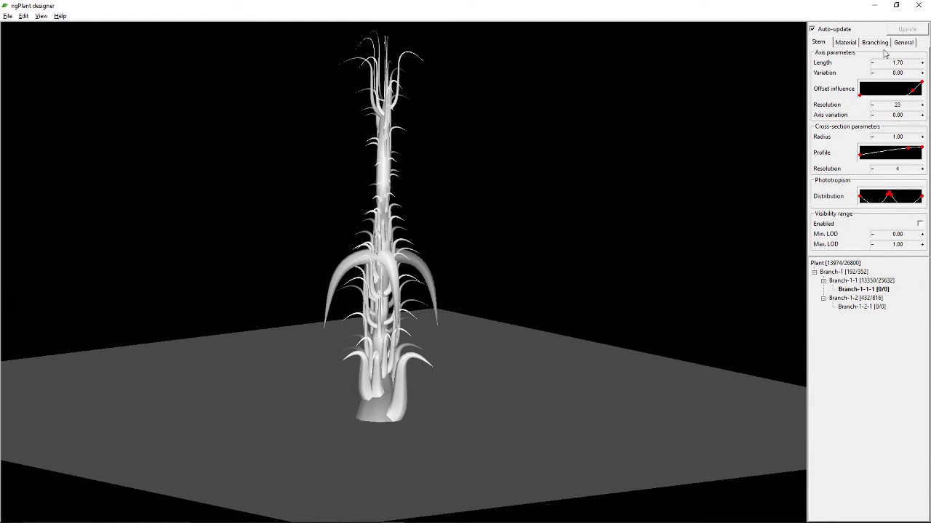
Step: Raise Branch-1-1-1's branching Density to 0.90 and orbit to inspect the denser shoots
left_click(875, 42)
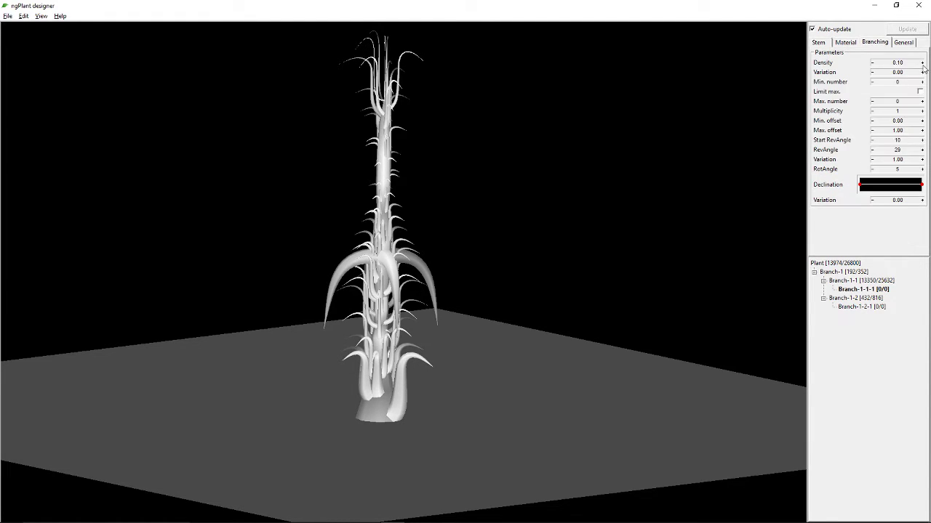
left_click(922, 63)
left_click(922, 62)
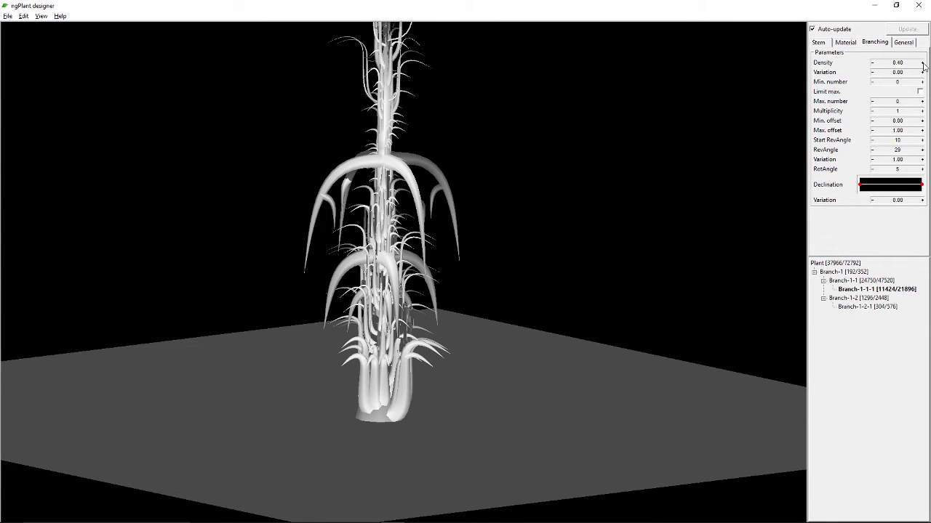
left_click(922, 62)
left_click(922, 62)
left_click(922, 63)
left_click(922, 62)
left_click(921, 63)
left_click_drag(518, 250, 621, 148)
left_click_drag(578, 208, 505, 202)
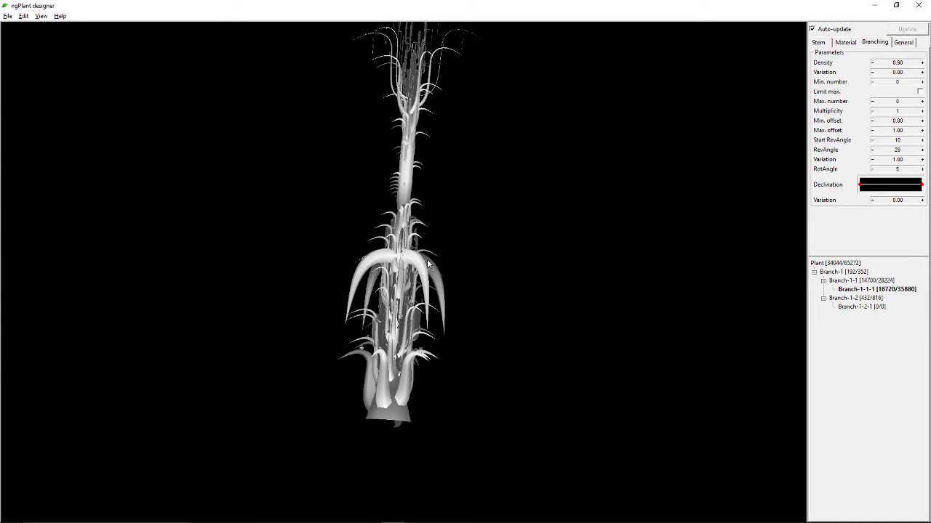
left_click_drag(352, 245, 453, 121)
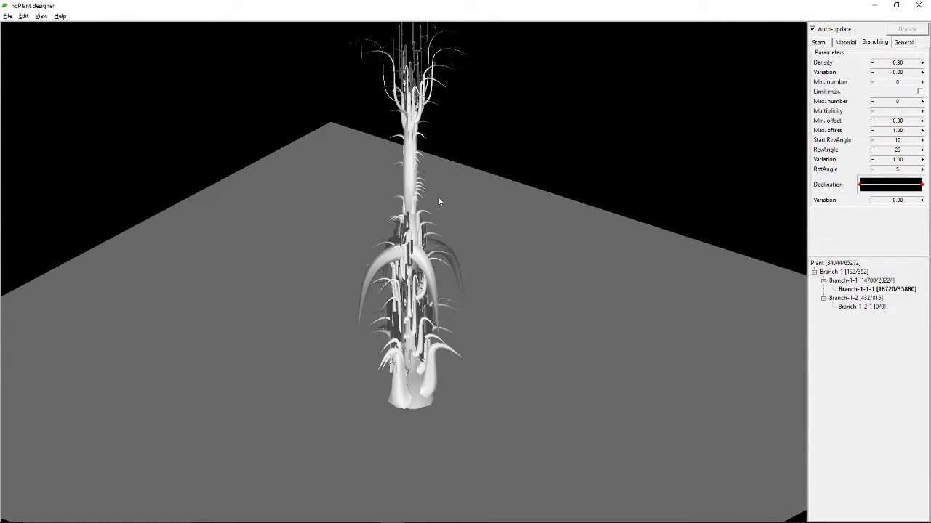
left_click_drag(437, 197, 453, 385)
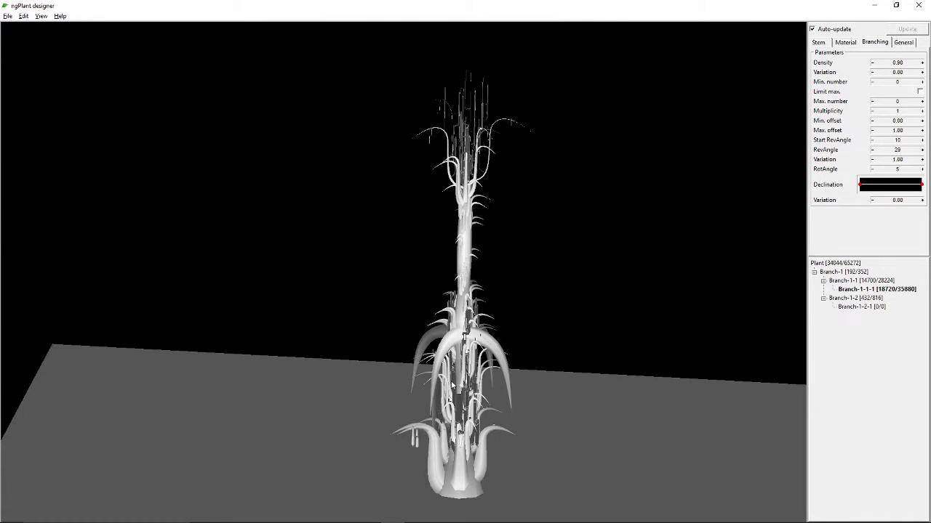
left_click_drag(459, 311, 480, 211)
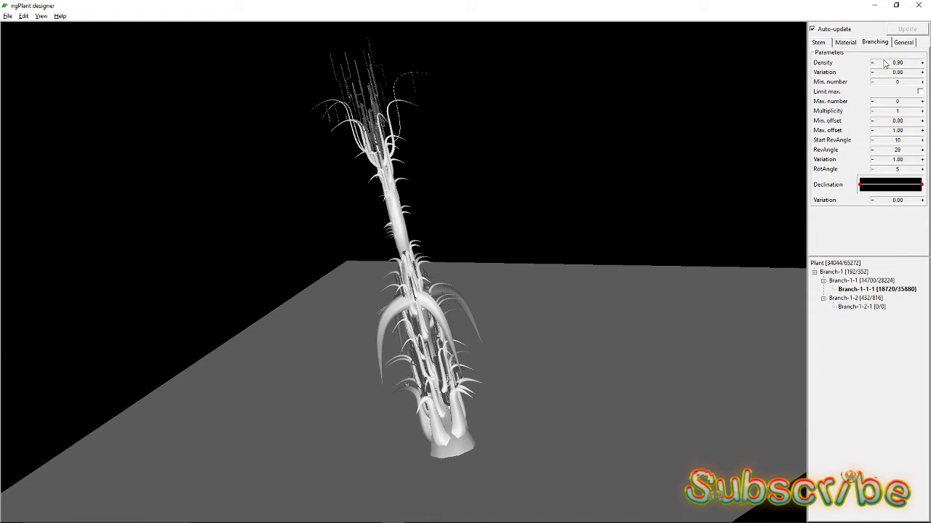
Step: Return to the Stem tab with Branch-1 selected in the plant tree
left_click(822, 43)
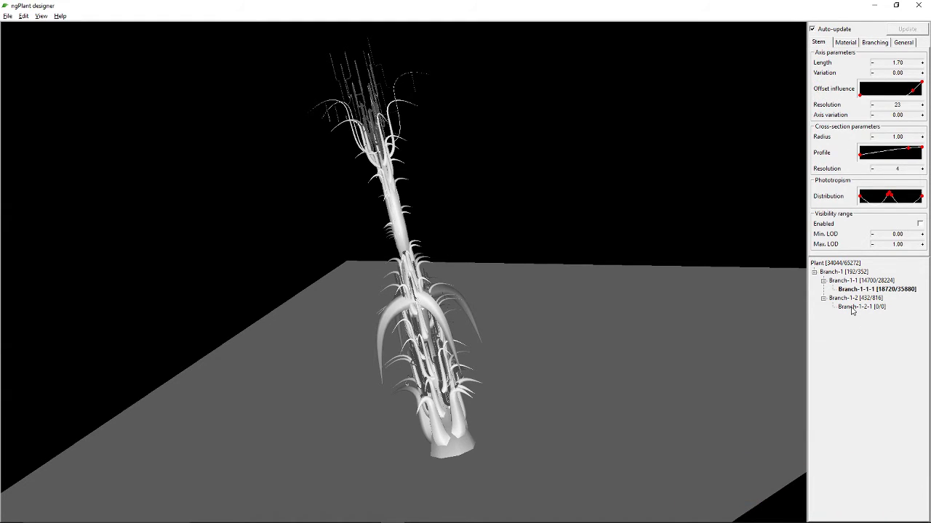
left_click(834, 273)
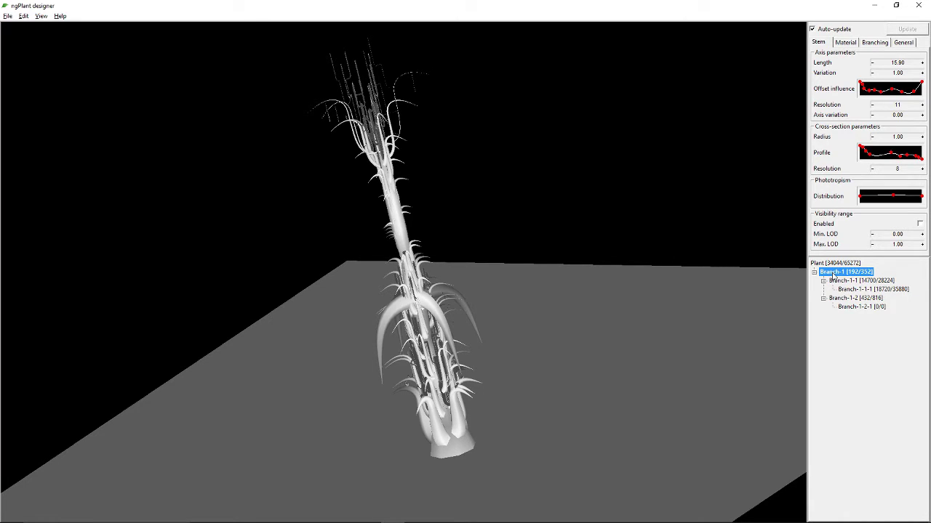
left_click(643, 282)
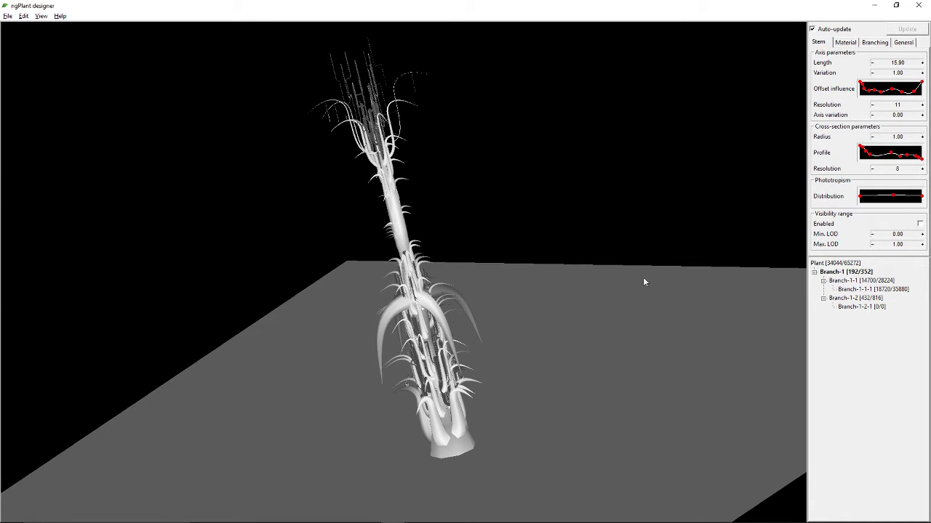
right_click(832, 274)
mouse_move(865, 279)
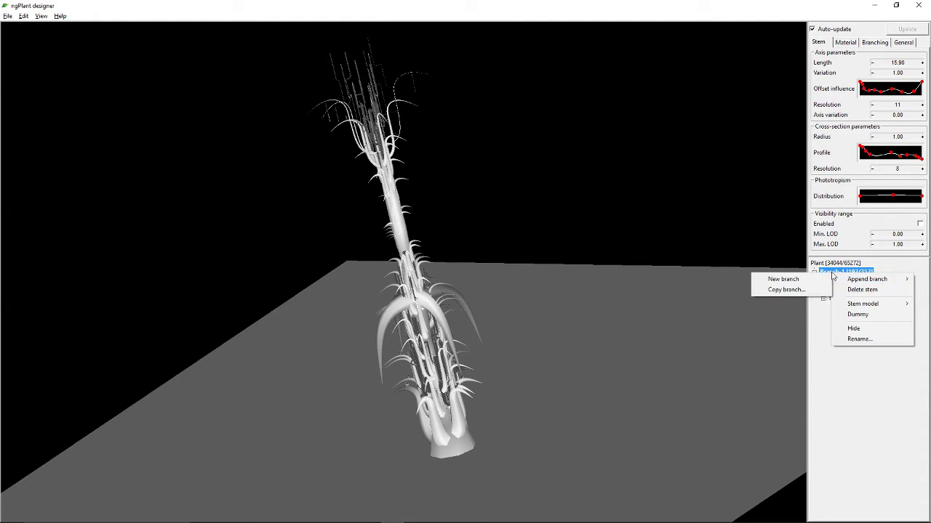
left_click(693, 4)
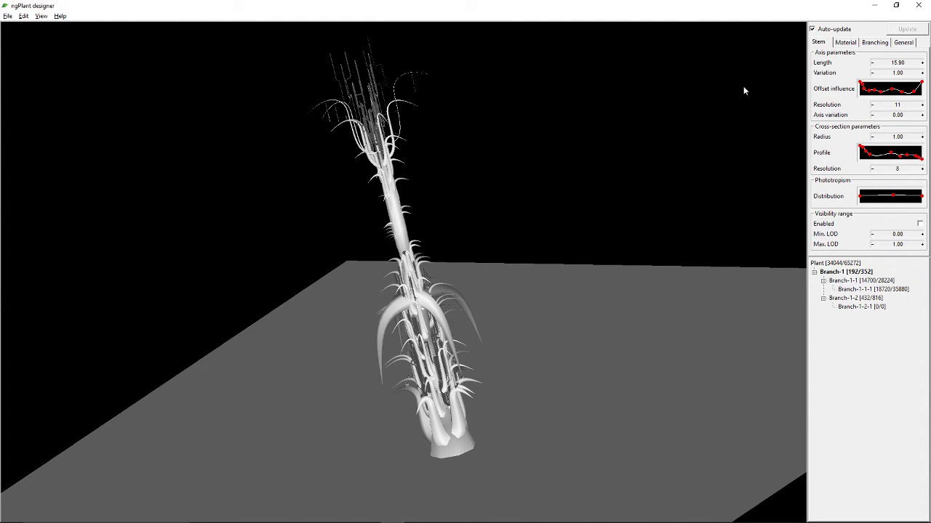
Step: Add a new branch group Branch-1-3 under Branch-1
right_click(836, 281)
left_click(839, 383)
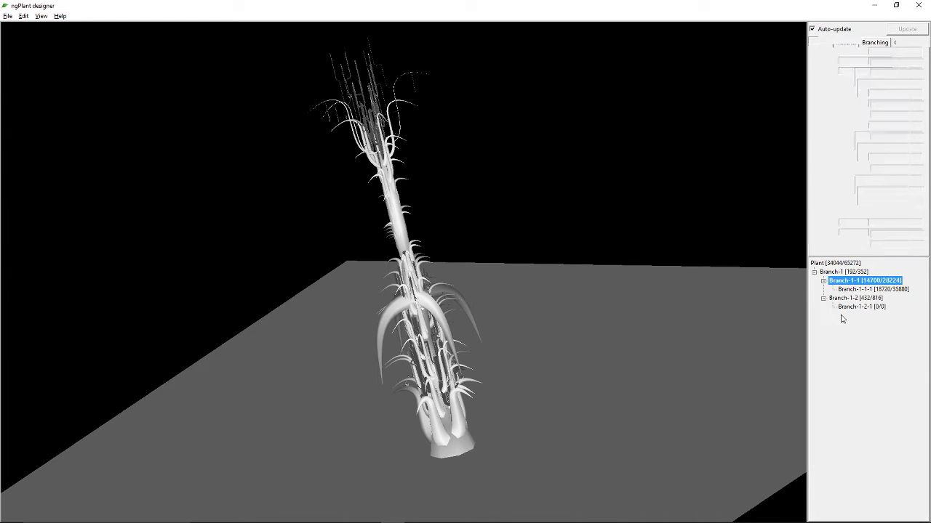
right_click(833, 274)
left_click(831, 273)
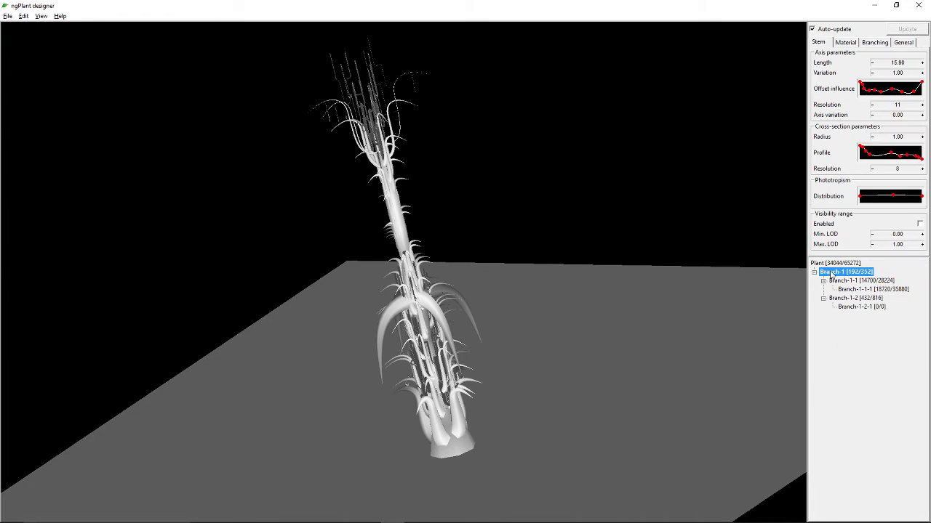
right_click(831, 274)
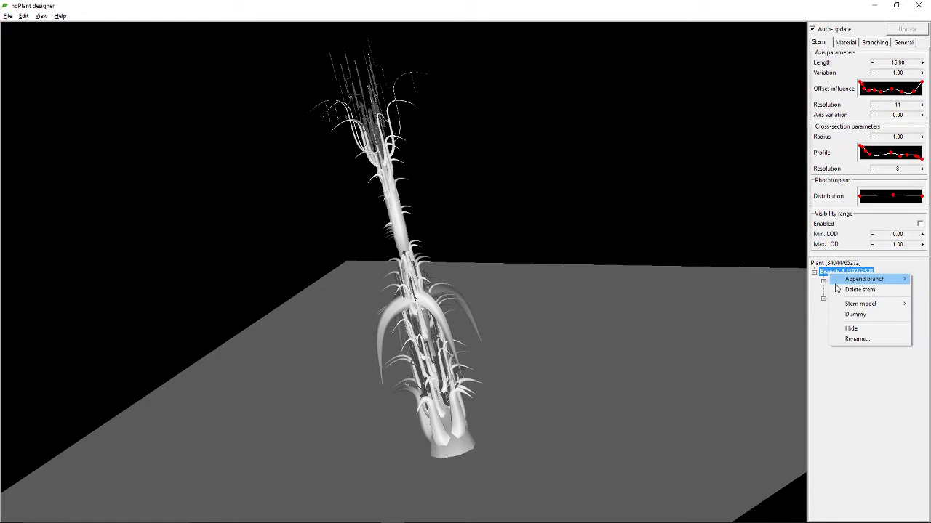
mouse_move(836, 280)
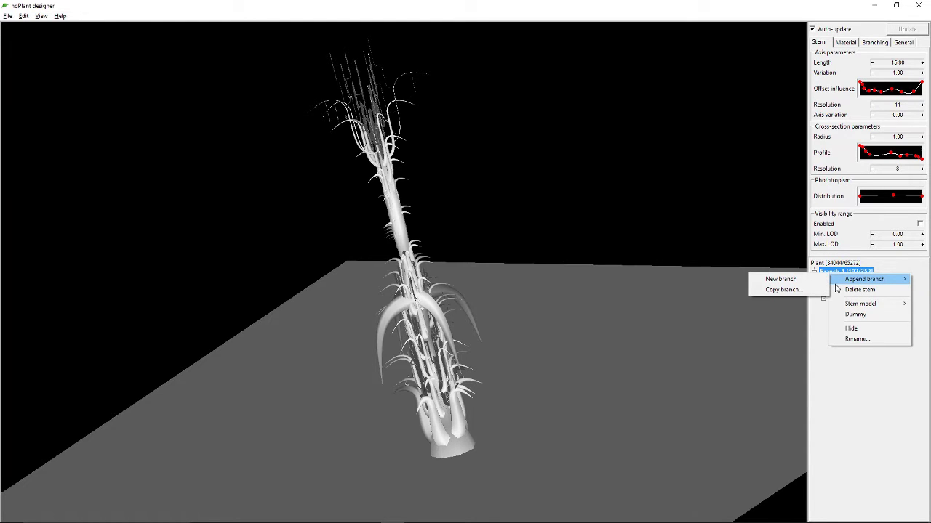
left_click(785, 281)
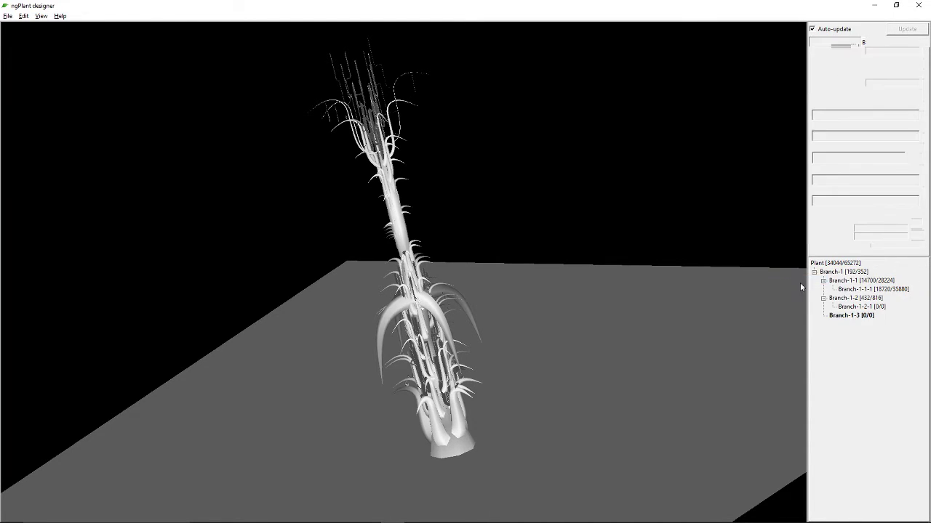
scroll(618, 169, "down", 3)
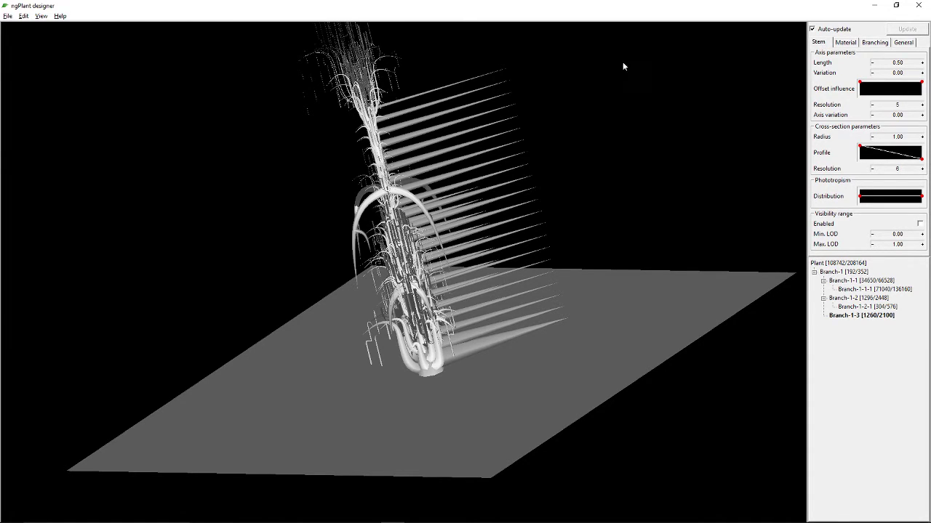
Step: Set Branch-1-3's blade Length to 0.50 and open its Offset influence curve editor
left_click(872, 64)
left_click(872, 63)
left_click(872, 64)
left_click(872, 63)
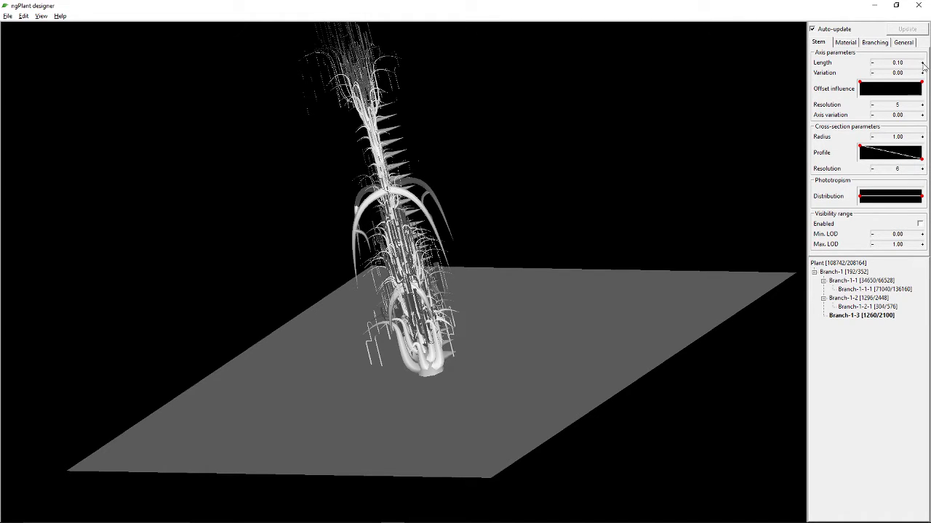
left_click(922, 63)
left_click(921, 63)
left_click(922, 63)
left_click(922, 63)
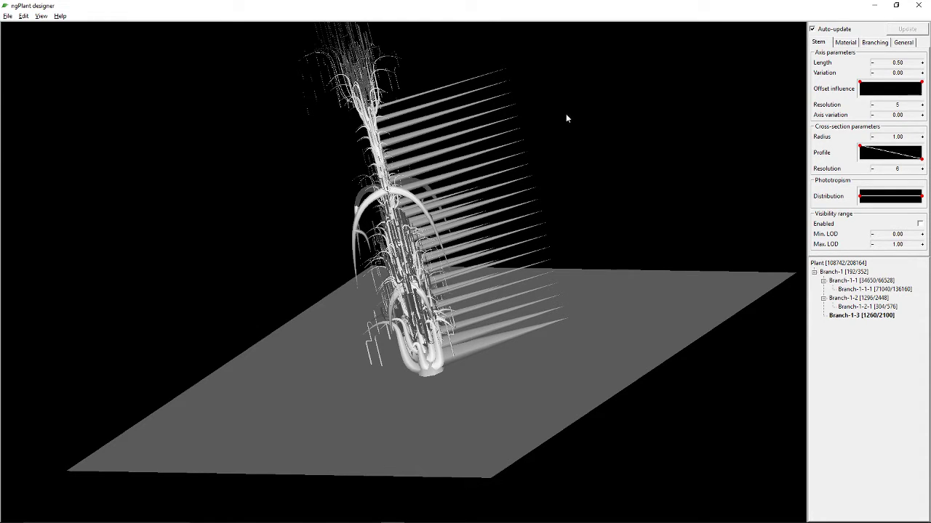
left_click(885, 95)
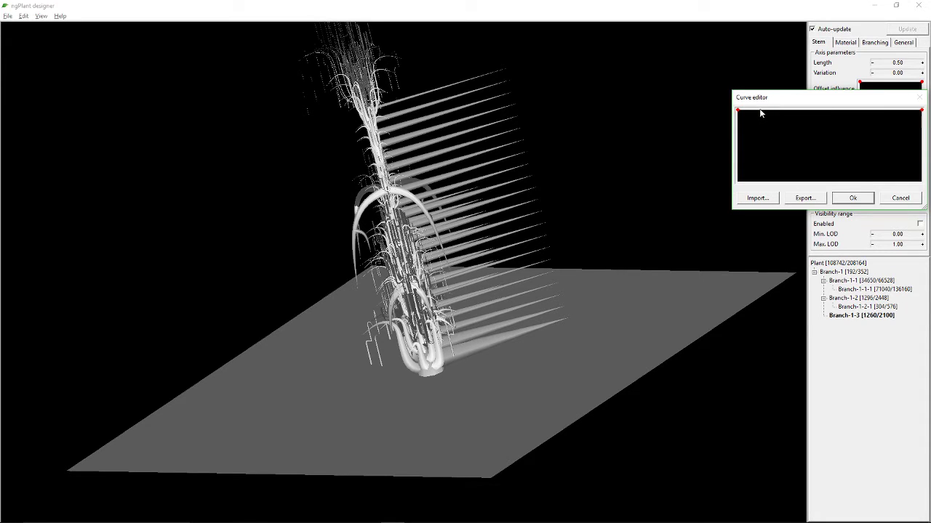
Step: Pull Branch-1-3's Offset influence curve down from the top, then bend it into an S-shape
left_click_drag(760, 109, 758, 150)
left_click(853, 198)
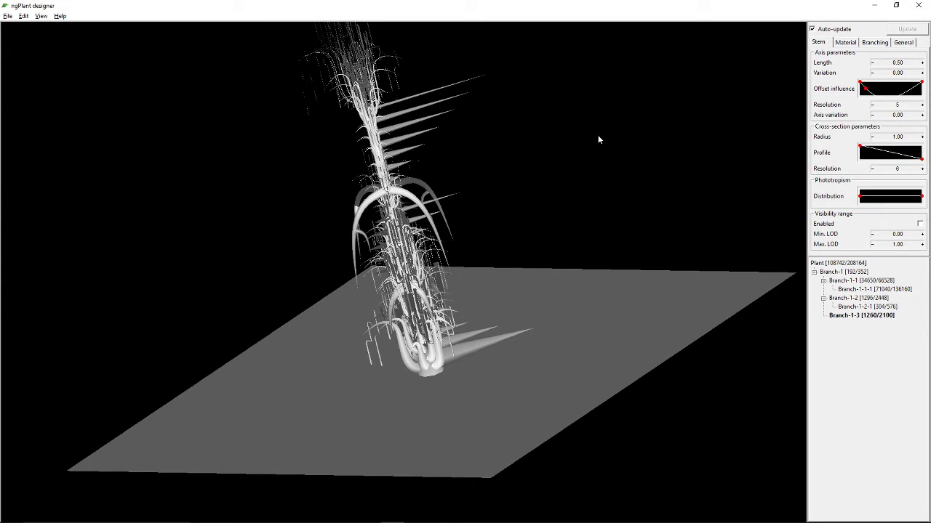
left_click(893, 93)
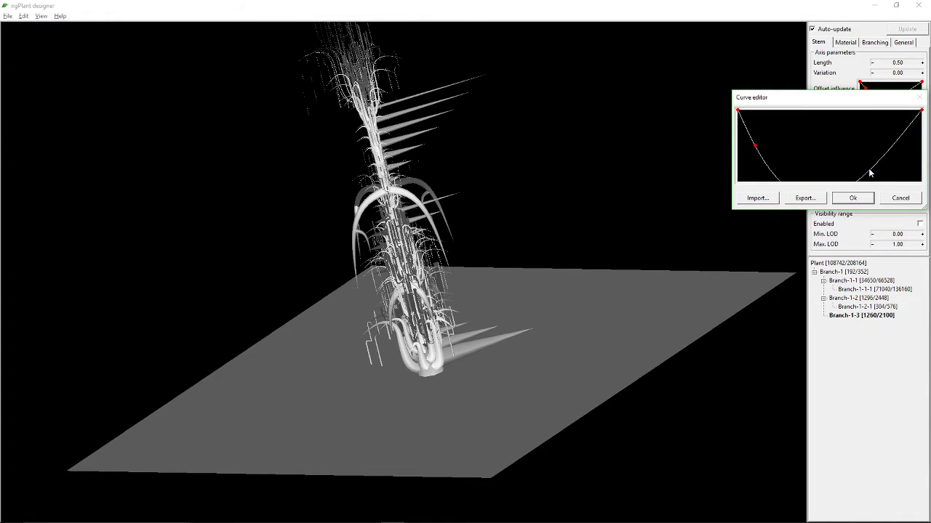
left_click_drag(872, 173, 825, 120)
left_click(850, 199)
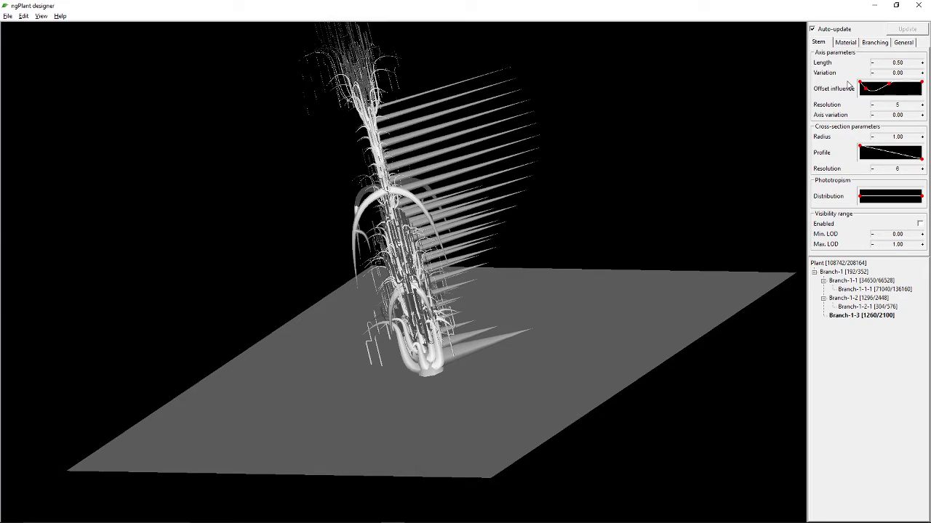
Step: Lower the curve's right endpoint and delete two points, leaving a U-shaped dip
left_click(908, 90)
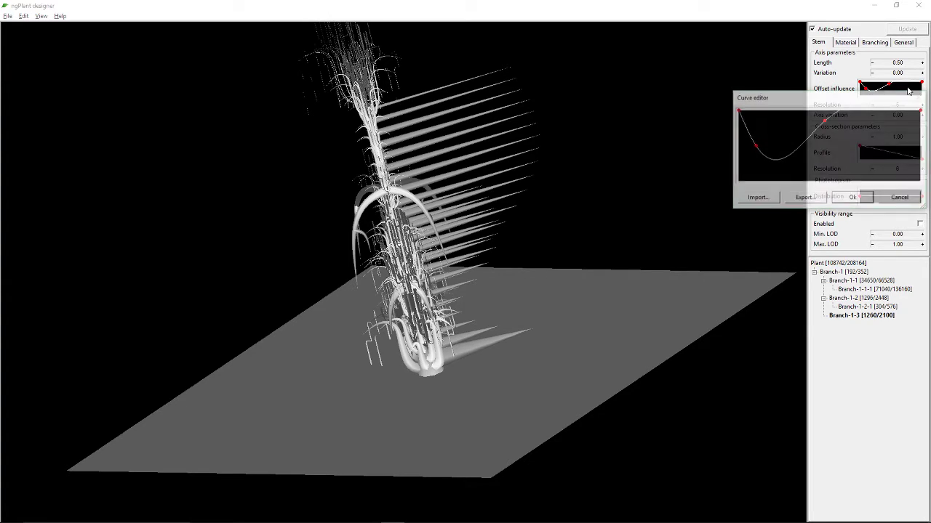
left_click_drag(920, 111, 905, 144)
left_click(850, 198)
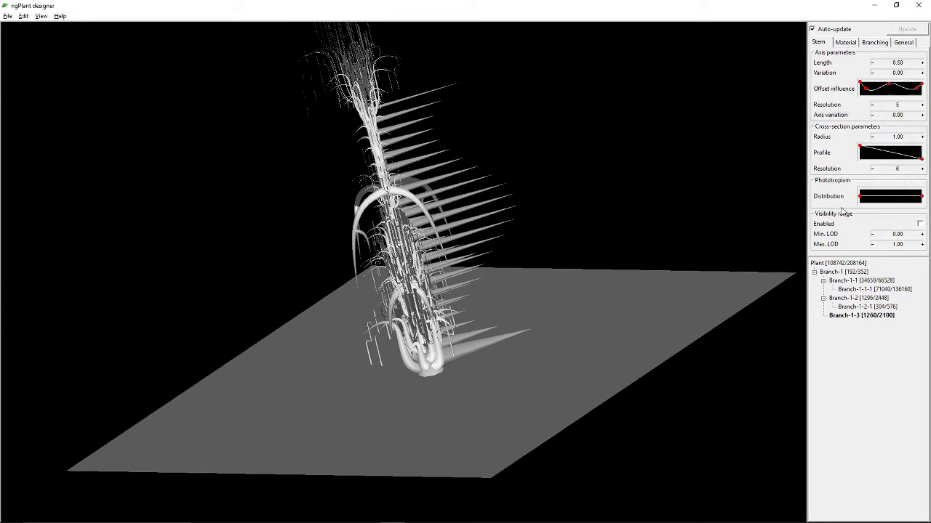
left_click(887, 89)
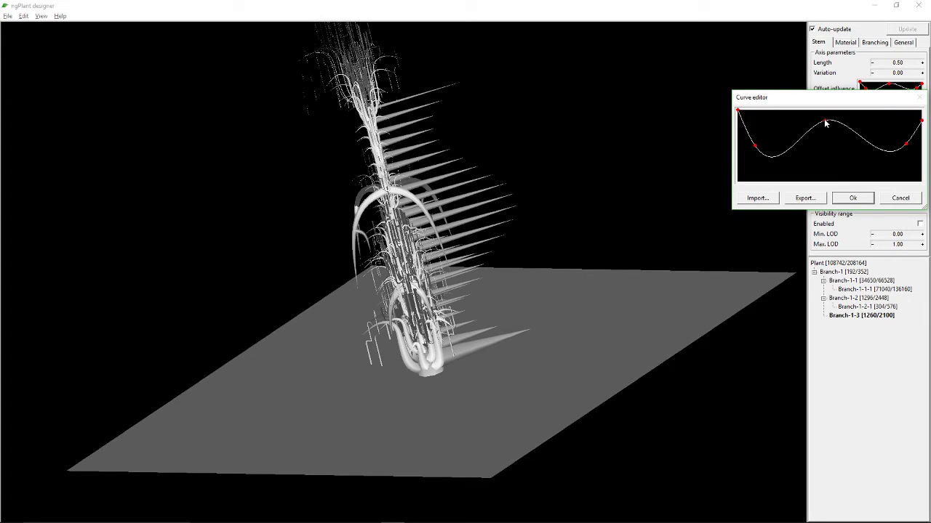
right_click(825, 123)
right_click(756, 147)
left_click(838, 198)
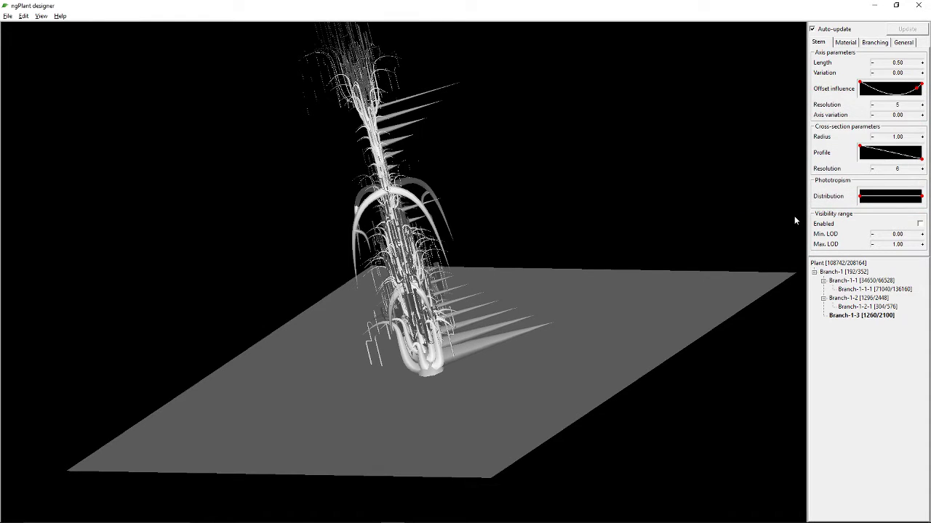
left_click(899, 93)
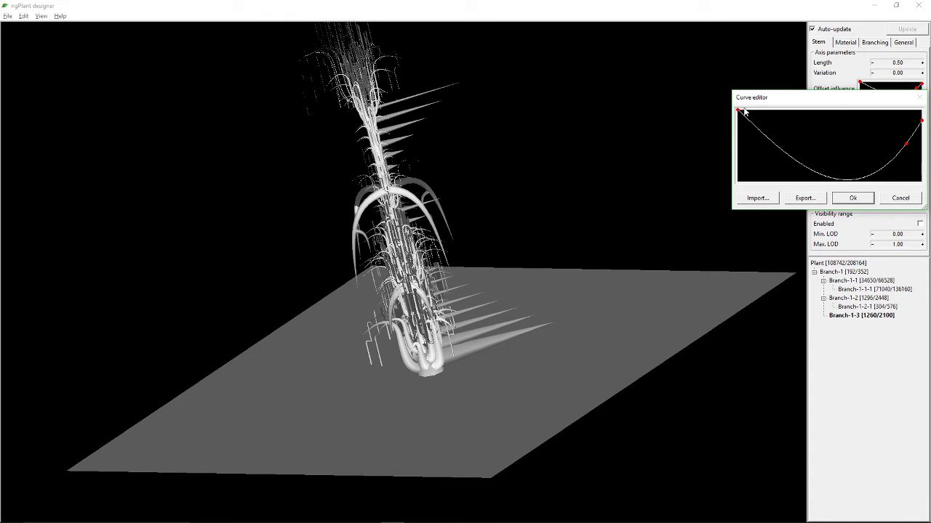
Step: Drop the Offset curve's left endpoint to the bottom, then raise it into an S-shape
left_click_drag(738, 111, 738, 172)
left_click(855, 200)
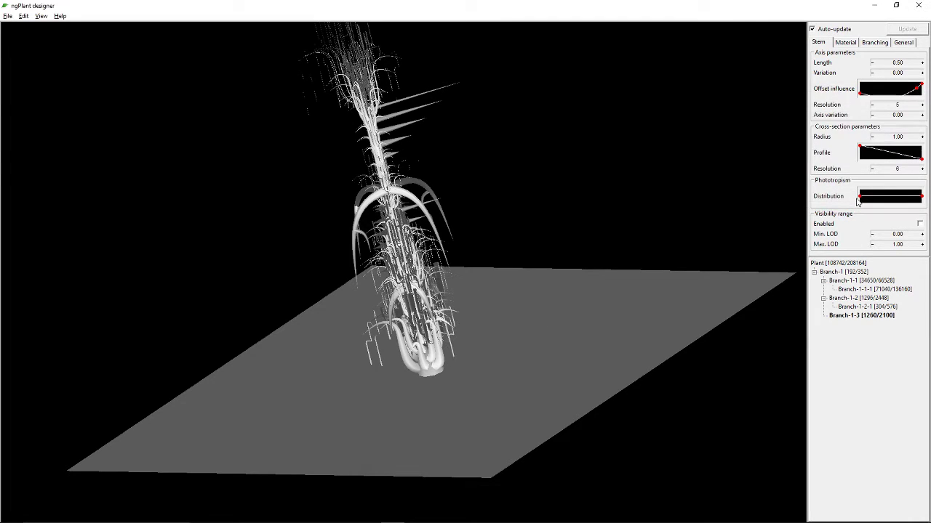
double_click(905, 96)
left_click_drag(758, 184, 760, 139)
left_click(851, 197)
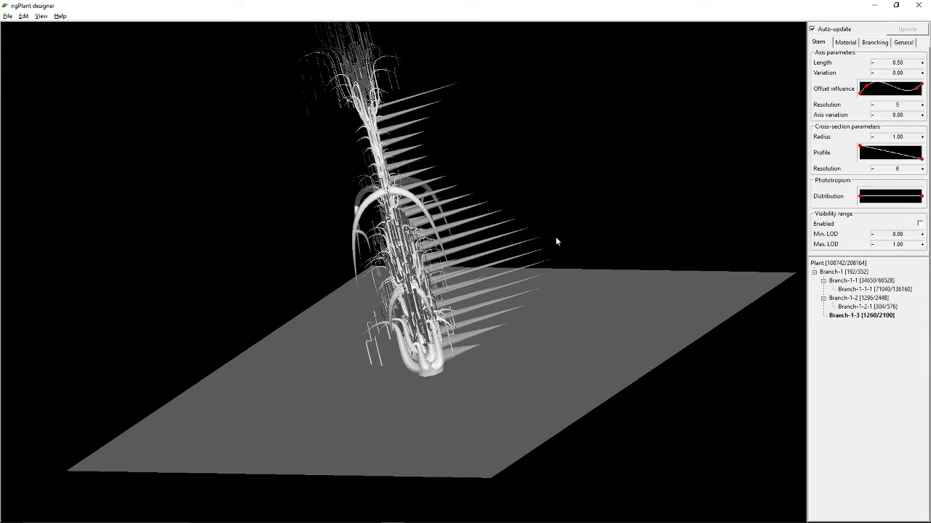
Step: Move a point, add a dip, then smooth the Offset curve into one broad arc
left_click(893, 93)
left_click_drag(848, 149, 872, 129)
left_click(849, 203)
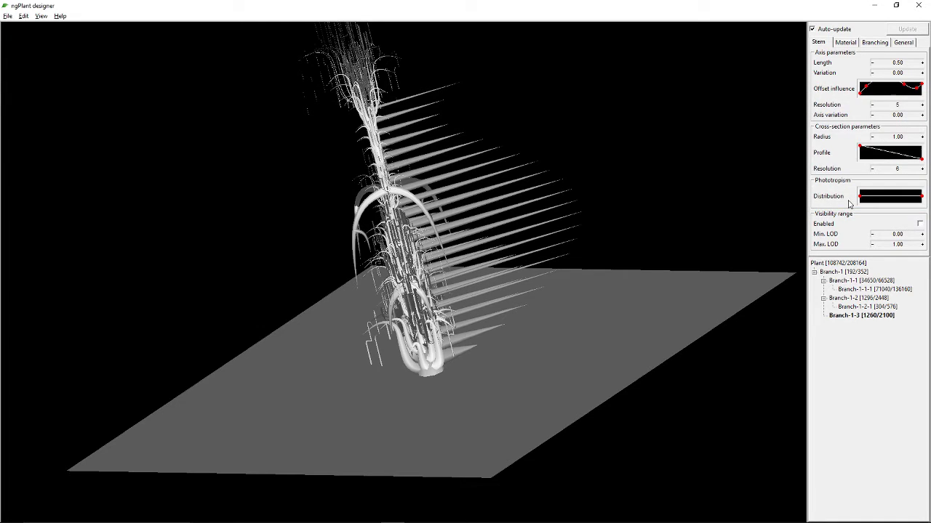
left_click(907, 88)
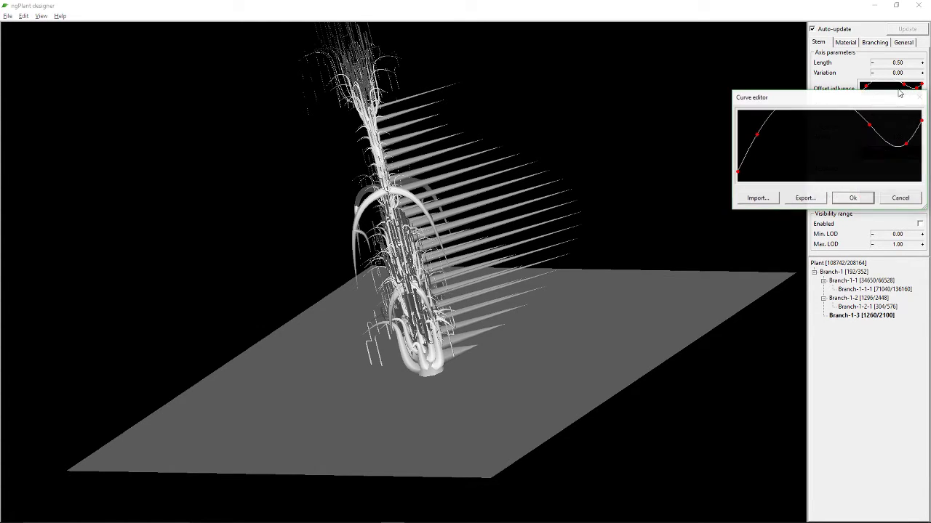
left_click_drag(858, 115, 864, 153)
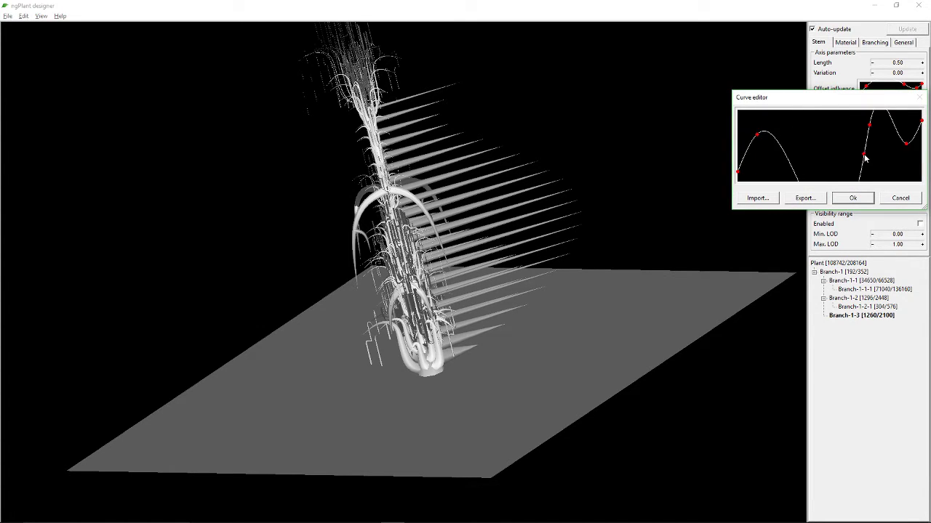
left_click(852, 200)
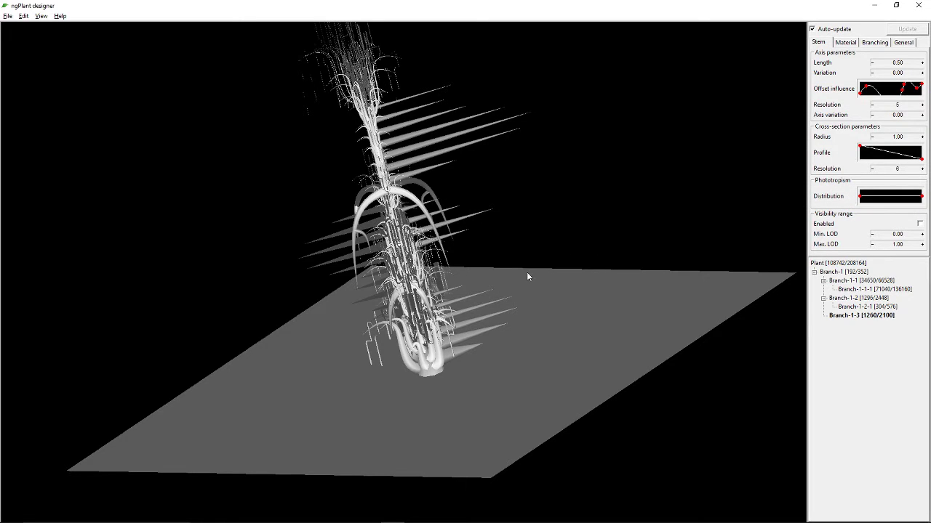
left_click(898, 88)
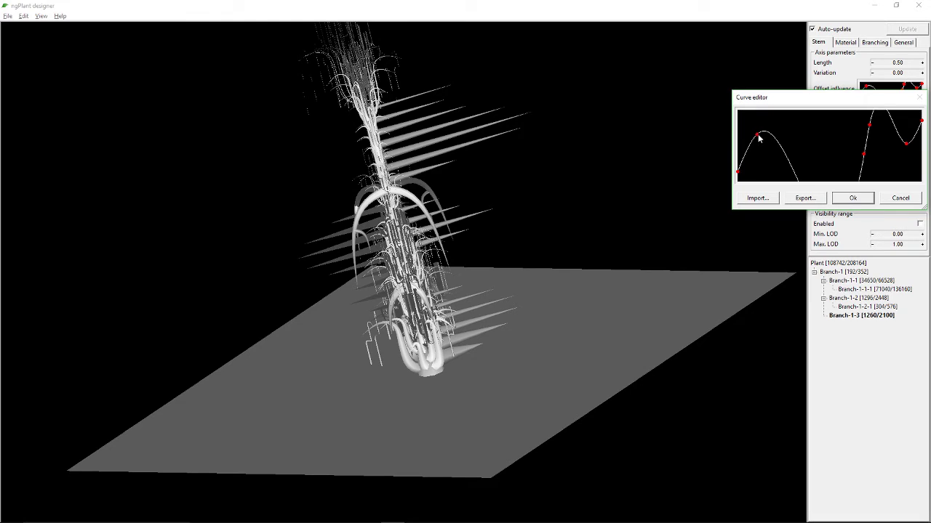
left_click_drag(864, 155, 768, 166)
left_click(854, 198)
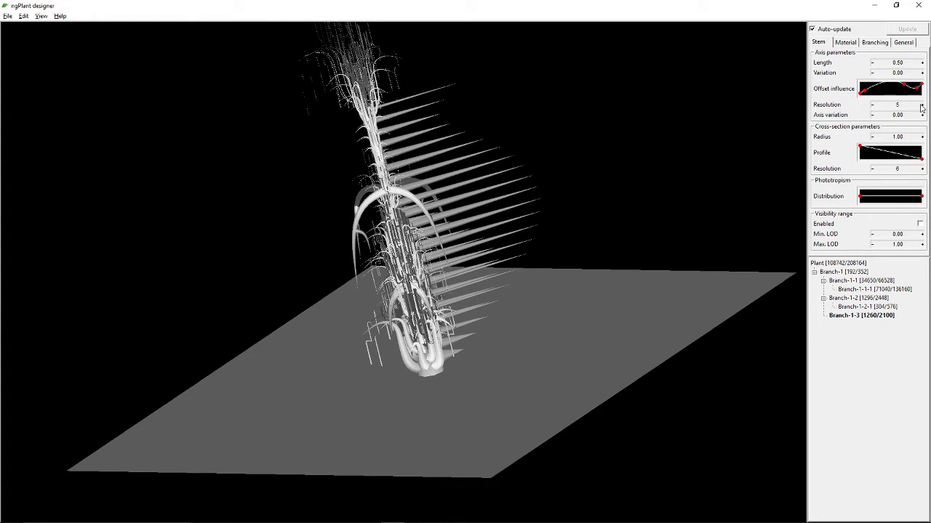
Step: Raise Branch-1-3's stem resolution from 5 to 17
left_click(922, 106)
left_click(922, 106)
left_click(922, 106)
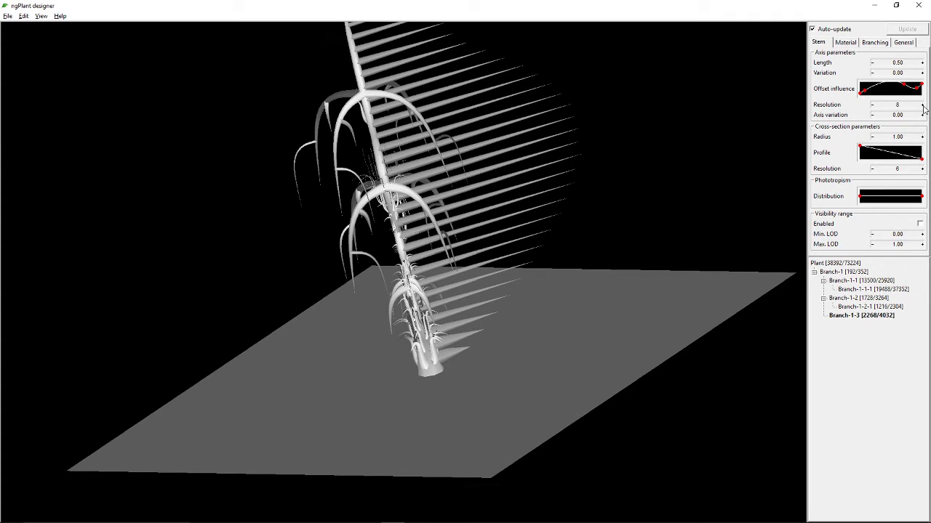
left_click(922, 106)
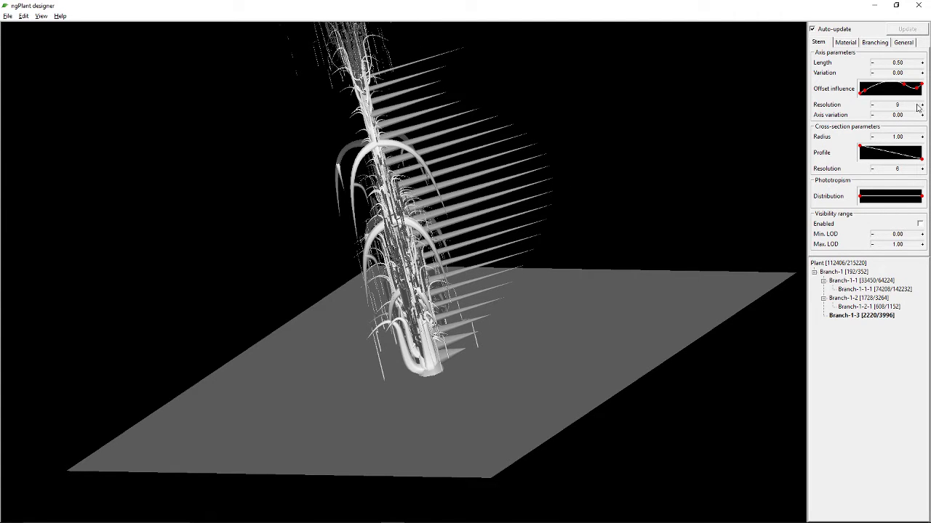
left_click(922, 106)
left_click(922, 106)
left_click(922, 106)
left_click(922, 106)
left_click(922, 106)
left_click(922, 106)
left_click(922, 106)
left_click(922, 107)
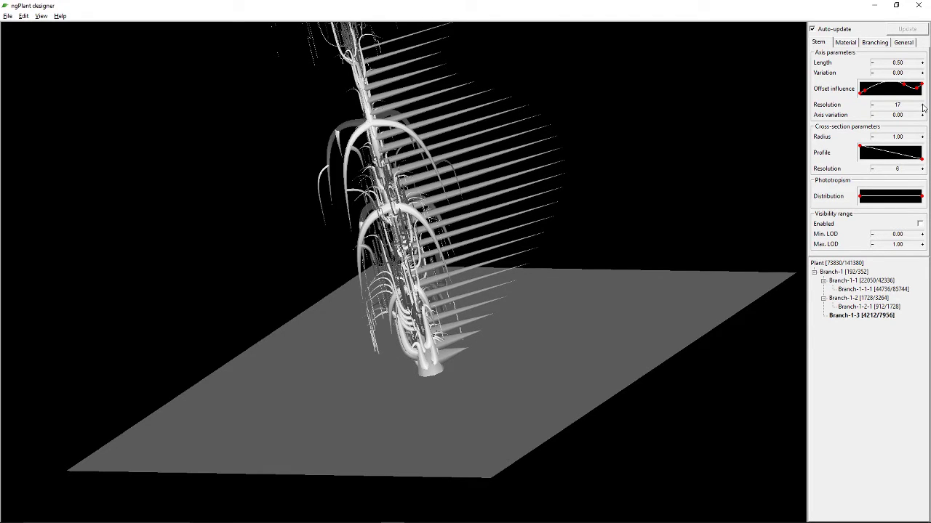
Step: Make the phototropism Distribution curve sag slightly so the blades bend into arches
double_click(883, 202)
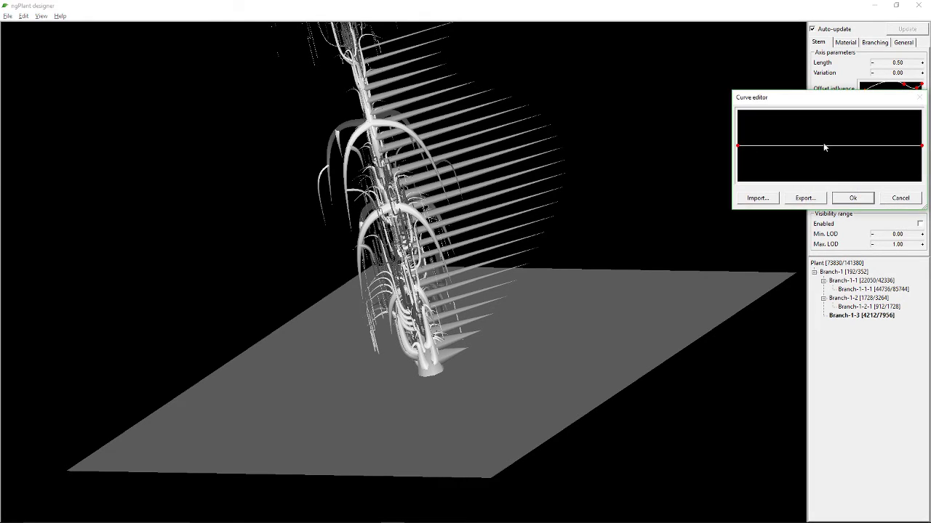
left_click_drag(829, 151, 831, 153)
left_click(853, 198)
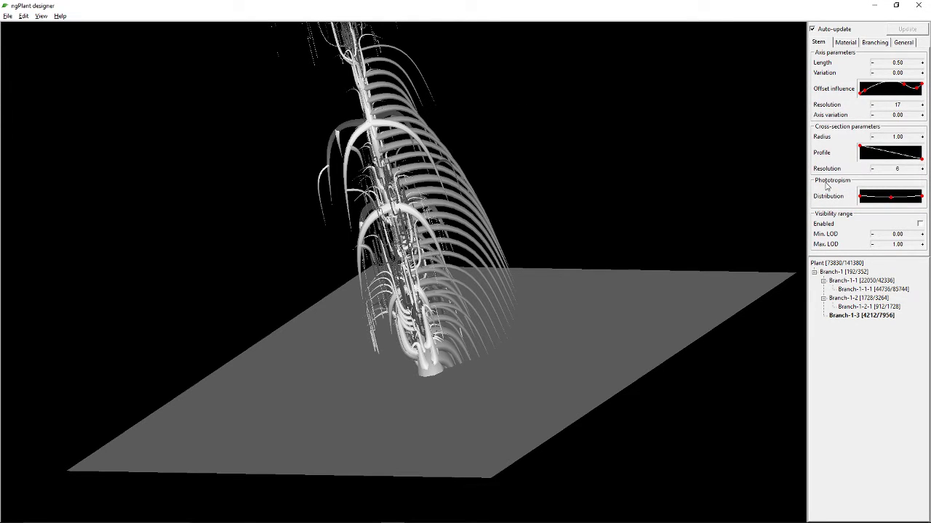
left_click(875, 43)
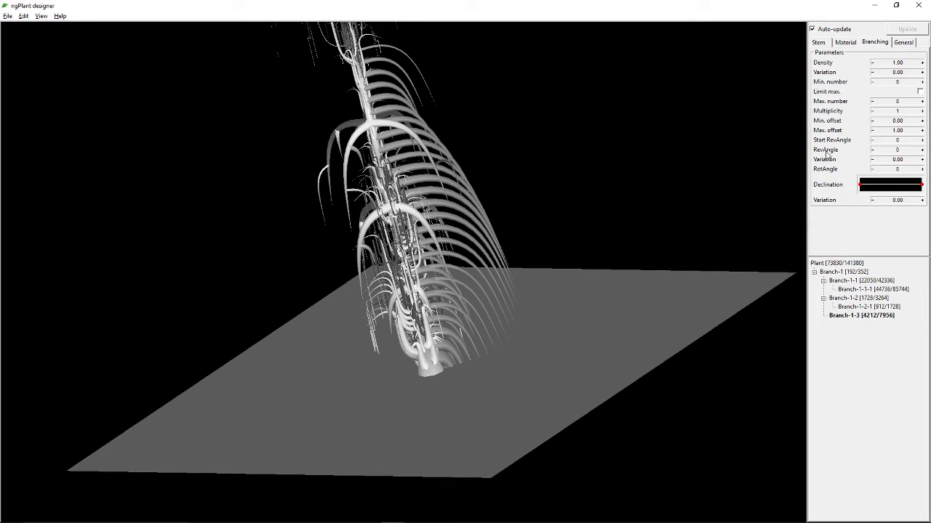
Step: Increase RevAngle to 35 so the blades rotate around the stem
left_click(921, 149)
left_click(921, 150)
left_click(921, 150)
left_click(921, 149)
left_click(921, 150)
left_click(921, 150)
left_click(921, 150)
left_click(922, 150)
left_click(921, 150)
left_click(921, 150)
left_click(921, 150)
left_click(921, 150)
left_click(921, 150)
left_click(922, 150)
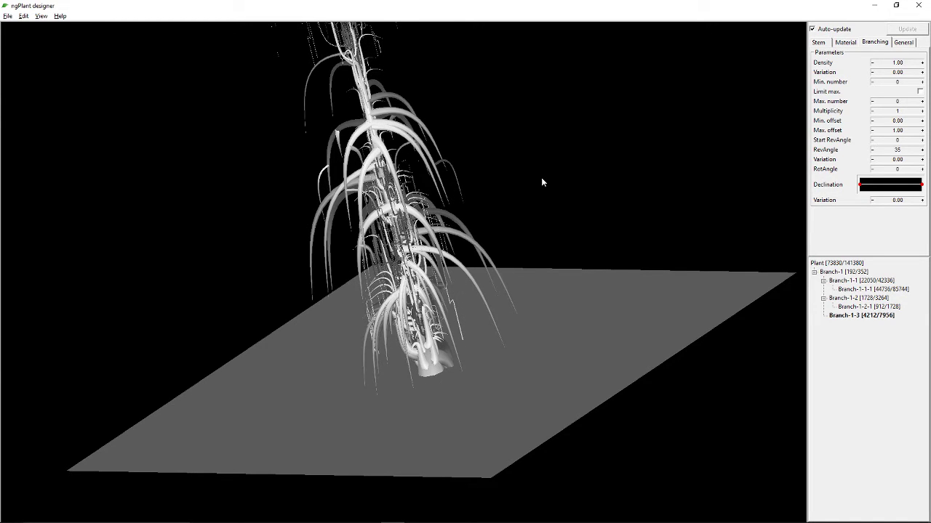
left_click_drag(550, 168, 640, 225)
left_click_drag(318, 249, 568, 243)
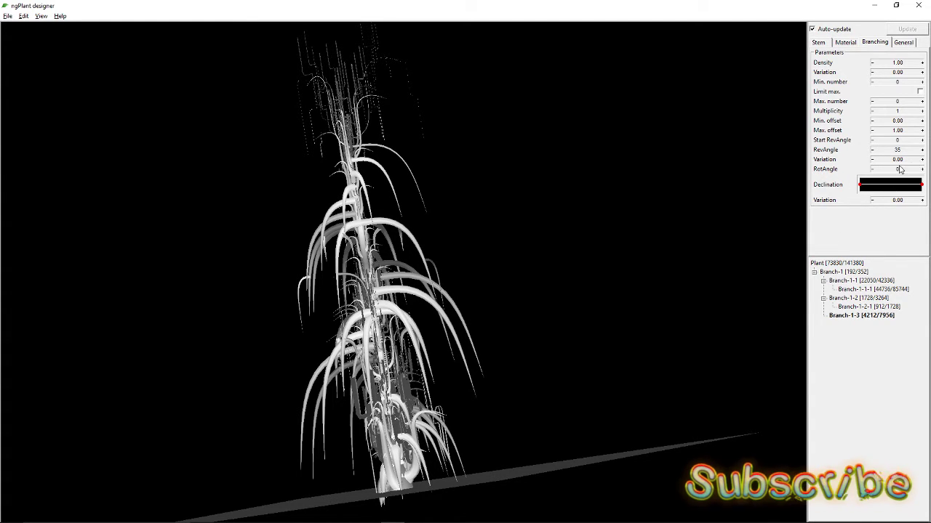
Step: Set the RevAngle variation to 1.00 and RotAngle to 7
left_click(922, 159)
left_click(922, 159)
left_click(922, 159)
left_click(922, 159)
left_click(922, 159)
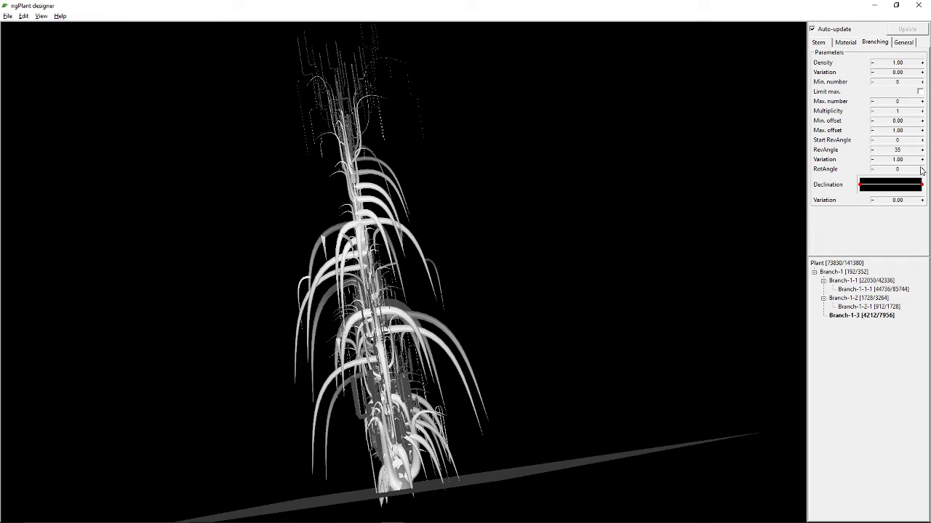
left_click(922, 170)
left_click(922, 169)
Step: Increase Start RevAngle from 0 up to 25
left_click(922, 141)
left_click(922, 141)
left_click(921, 140)
left_click(922, 140)
left_click(922, 141)
left_click(922, 140)
left_click(922, 141)
left_click(922, 140)
left_click(922, 140)
left_click(922, 140)
left_click(922, 140)
left_click(921, 140)
left_click(922, 140)
left_click(922, 140)
left_click(922, 140)
left_click(922, 140)
left_click(922, 140)
left_click(921, 140)
left_click(922, 140)
left_click(922, 141)
left_click(922, 140)
left_click(922, 141)
left_click(922, 140)
left_click(922, 140)
left_click(922, 141)
left_click(922, 140)
left_click(922, 141)
left_click(922, 140)
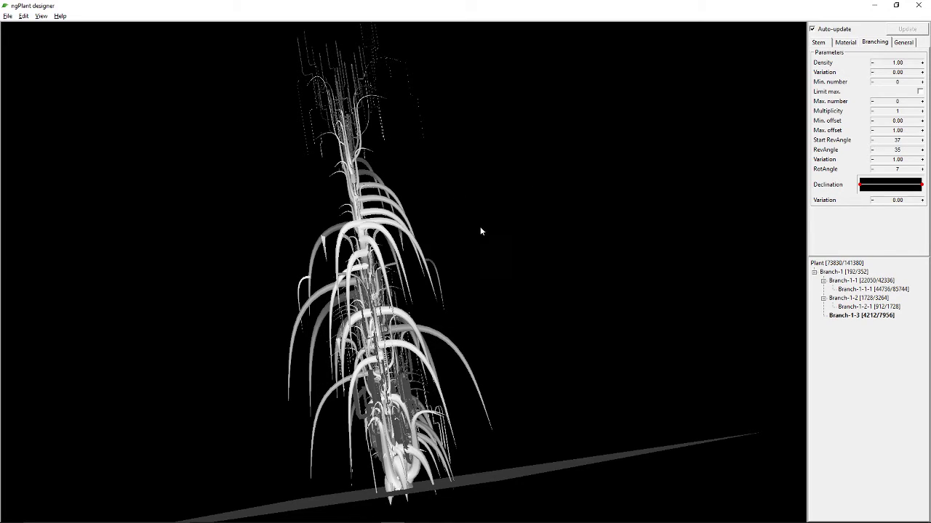
left_click_drag(516, 269, 535, 278)
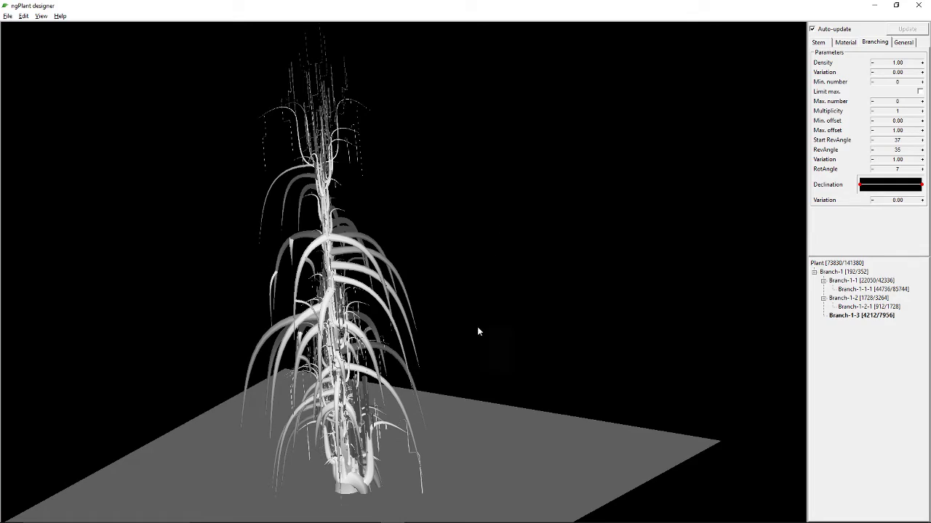
left_click_drag(466, 364, 498, 298)
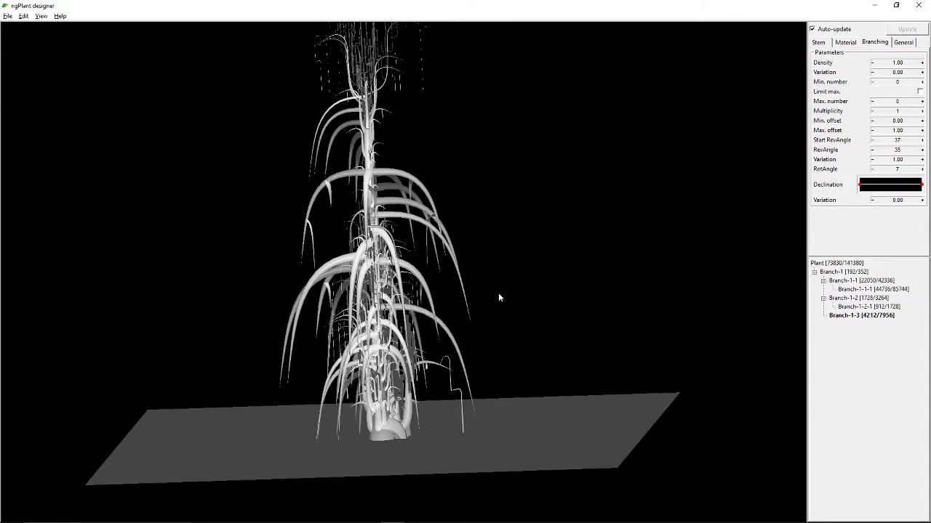
left_click_drag(411, 111, 420, 257)
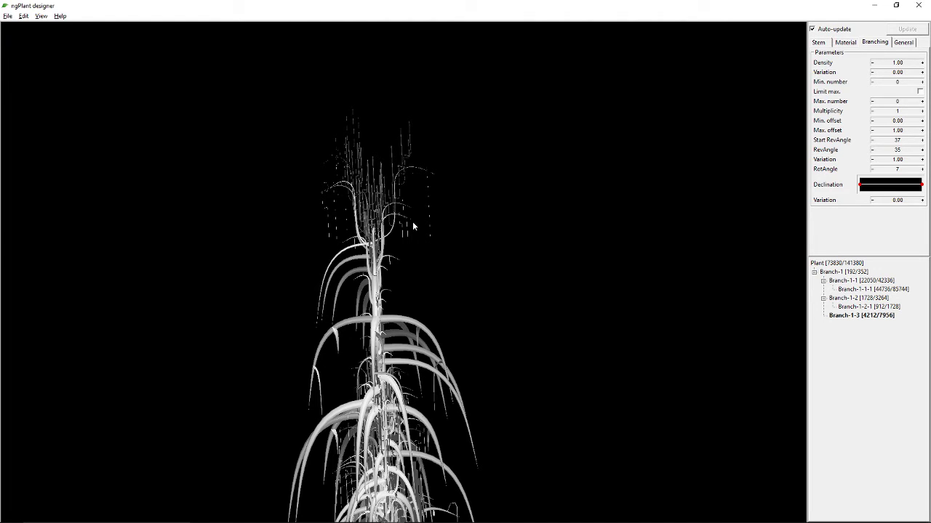
left_click_drag(406, 213, 397, 338)
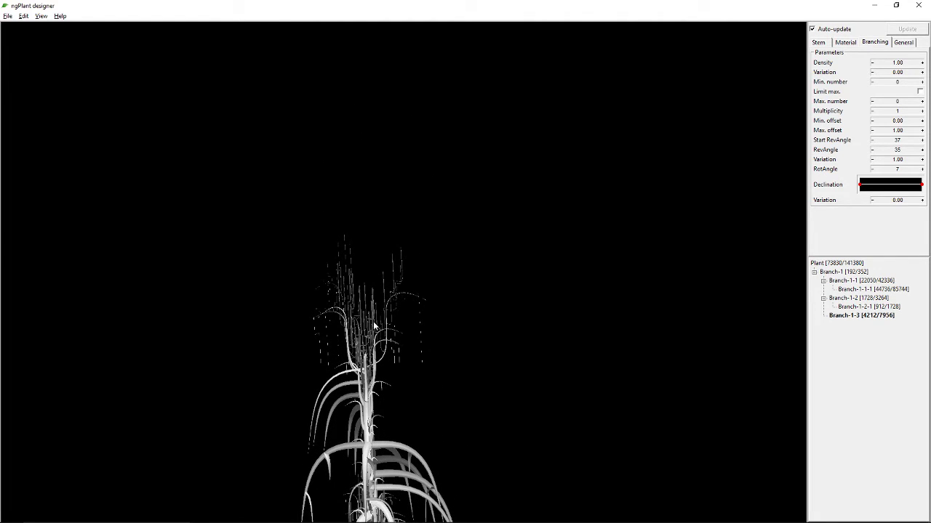
left_click_drag(391, 307, 416, 298)
scroll(415, 298, "up", 5)
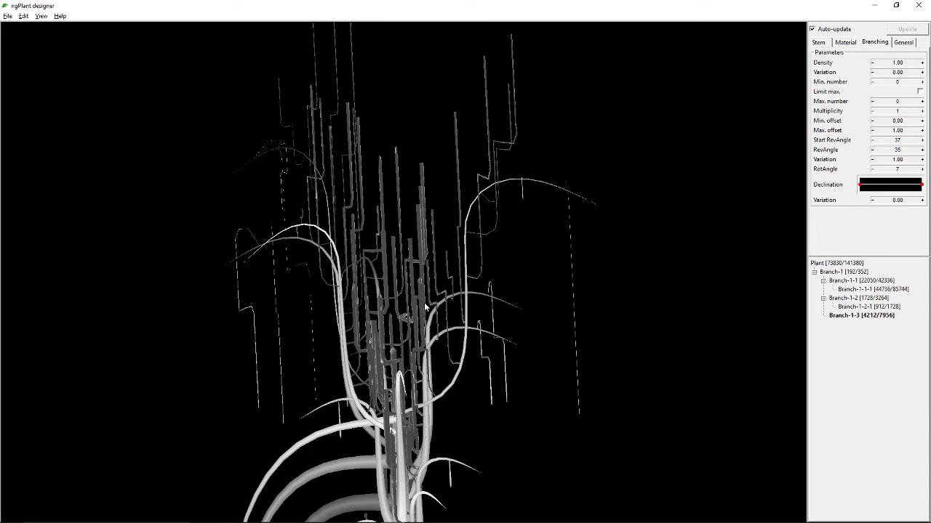
scroll(425, 307, "up", 2)
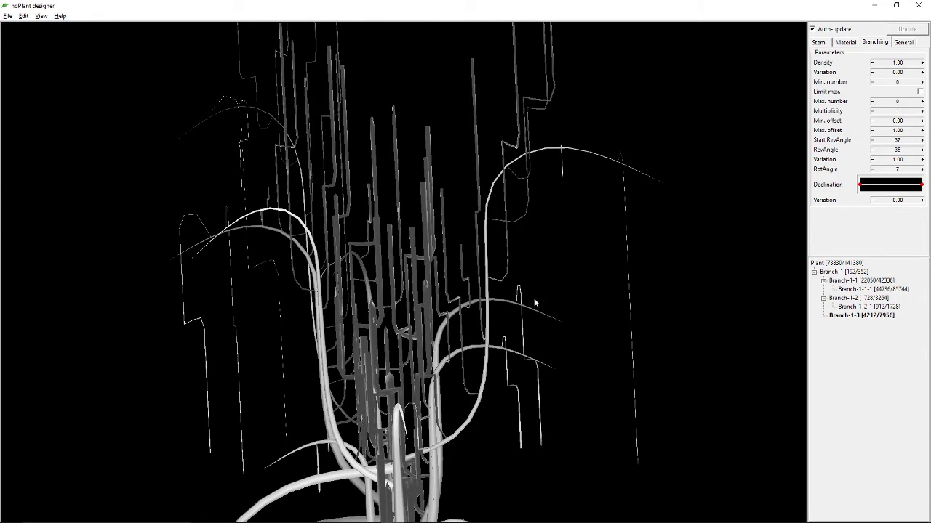
left_click_drag(563, 300, 477, 307)
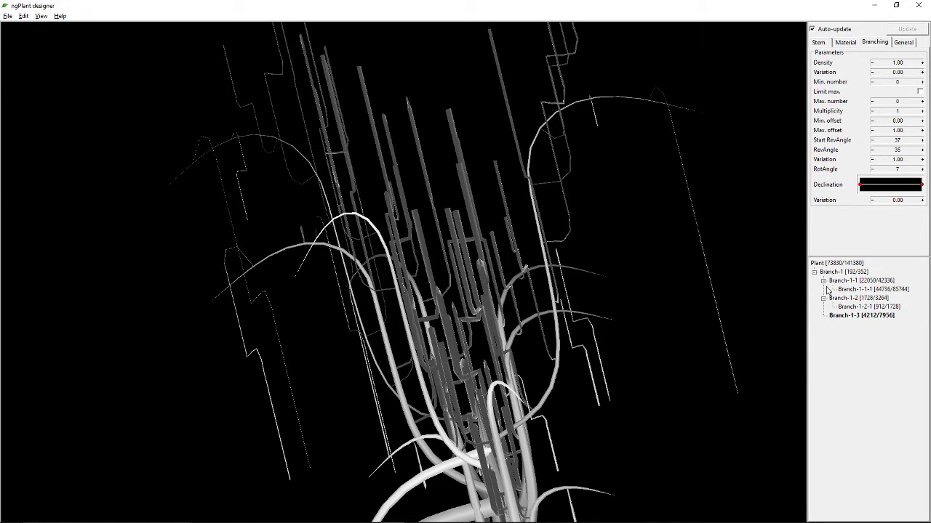
Step: Select Branch-1-1-1 and raise its stem Resolution from 23 to 31
left_click(841, 281)
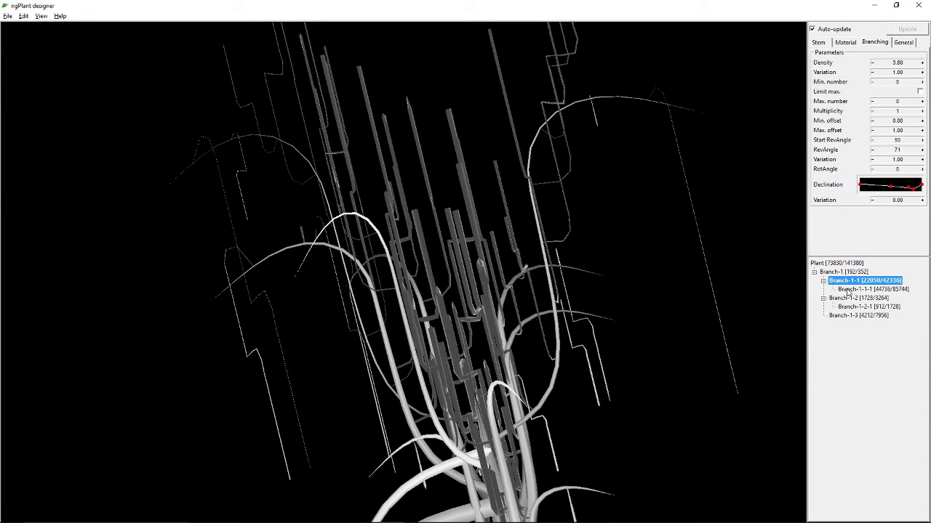
left_click(850, 289)
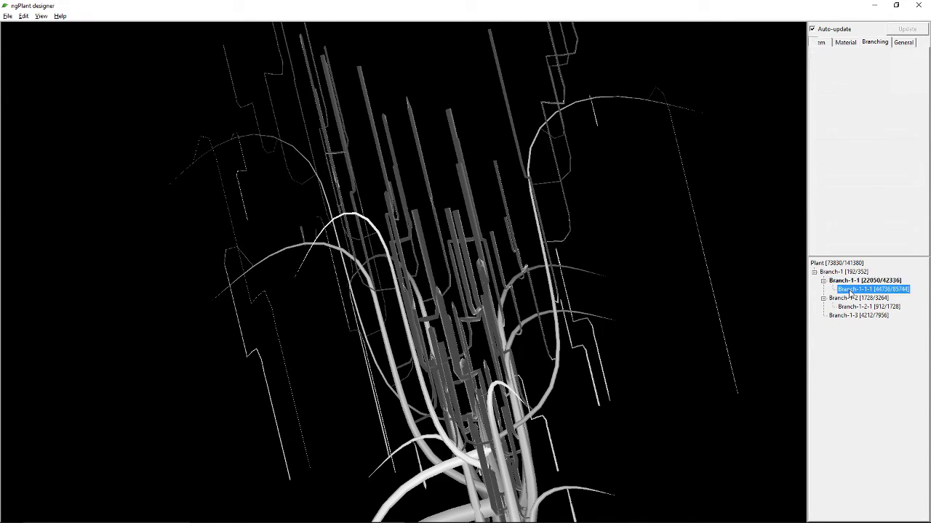
left_click(820, 42)
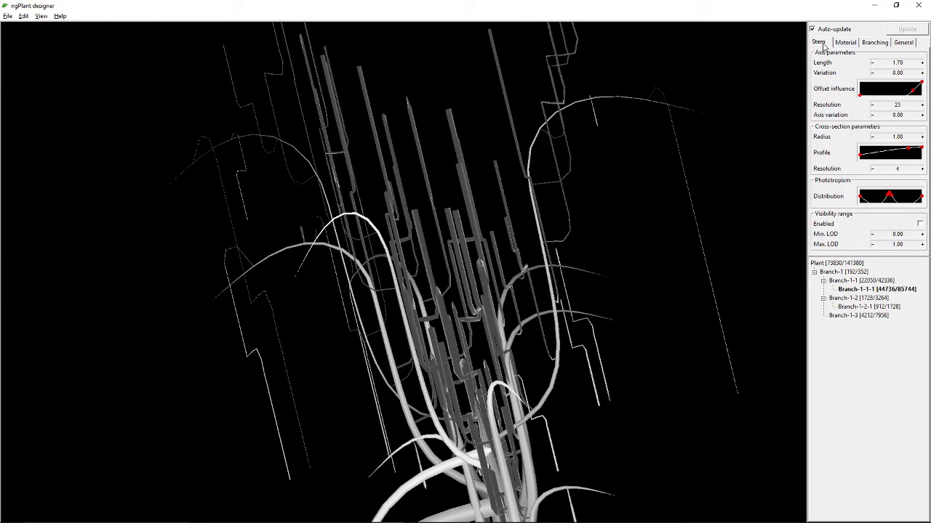
left_click(921, 105)
left_click(922, 105)
left_click(922, 105)
left_click(921, 105)
left_click(922, 105)
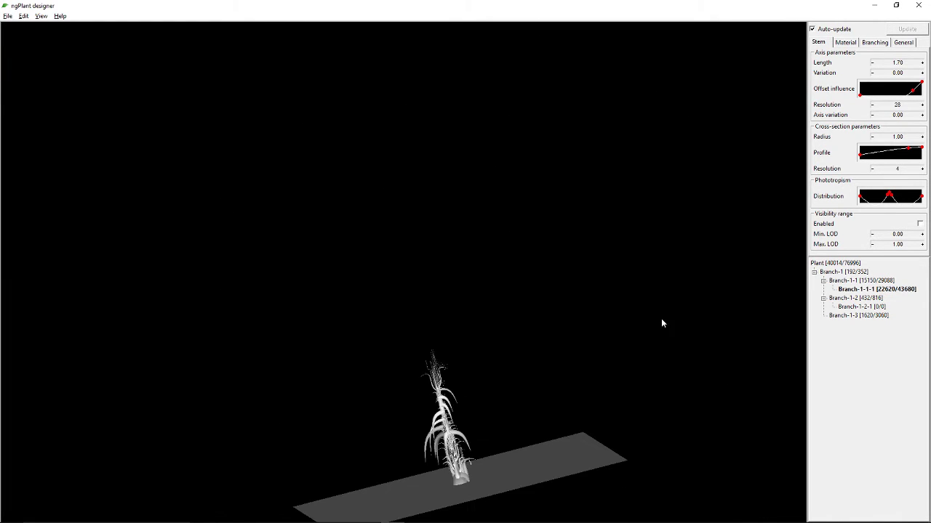
scroll(768, 295, "up", 2)
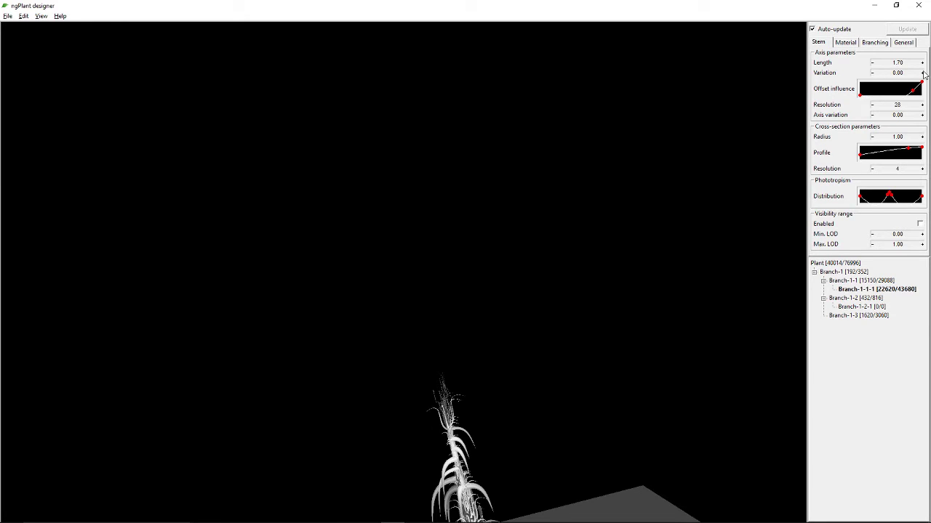
left_click(922, 105)
left_click(922, 105)
left_click(922, 106)
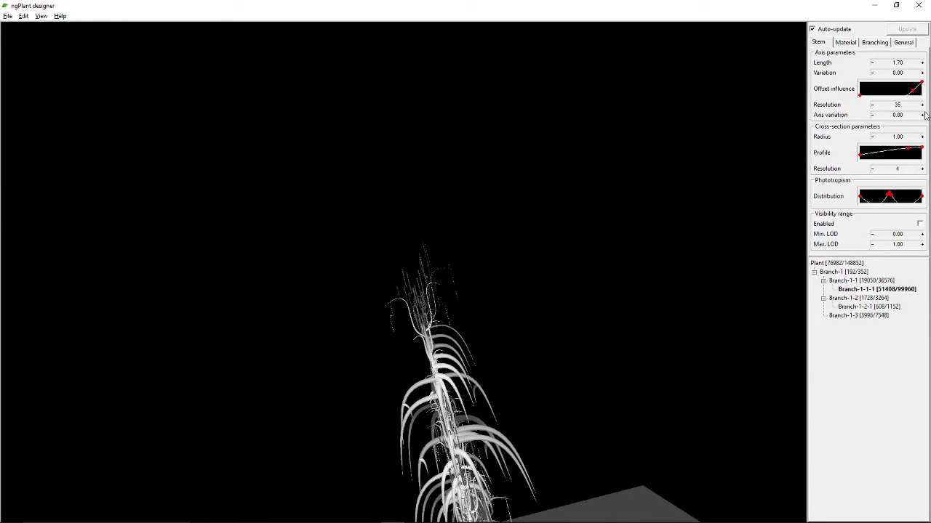
Step: Enter an exact stem Resolution of 100 and reorient the view to the upright plant
left_click(900, 109)
type("100")
key("Return")
scroll(487, 283, "up", 5)
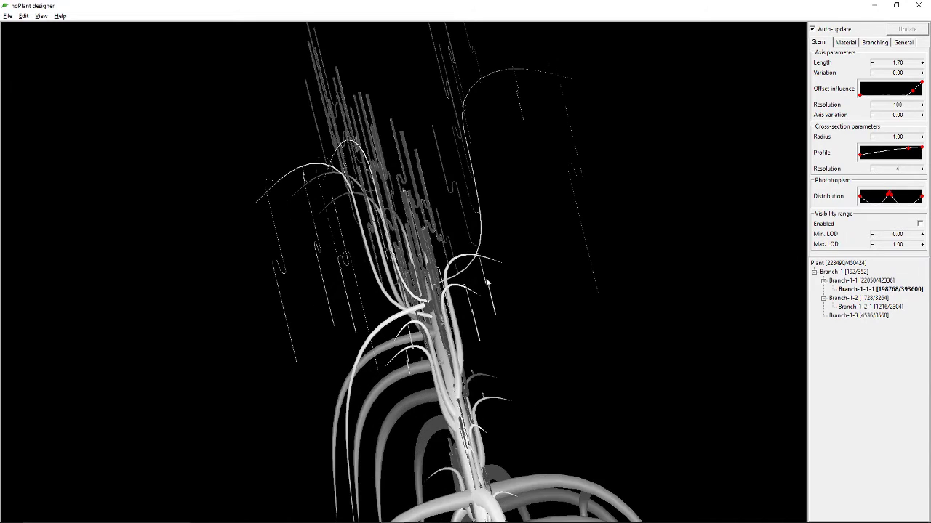
scroll(487, 283, "up", 4)
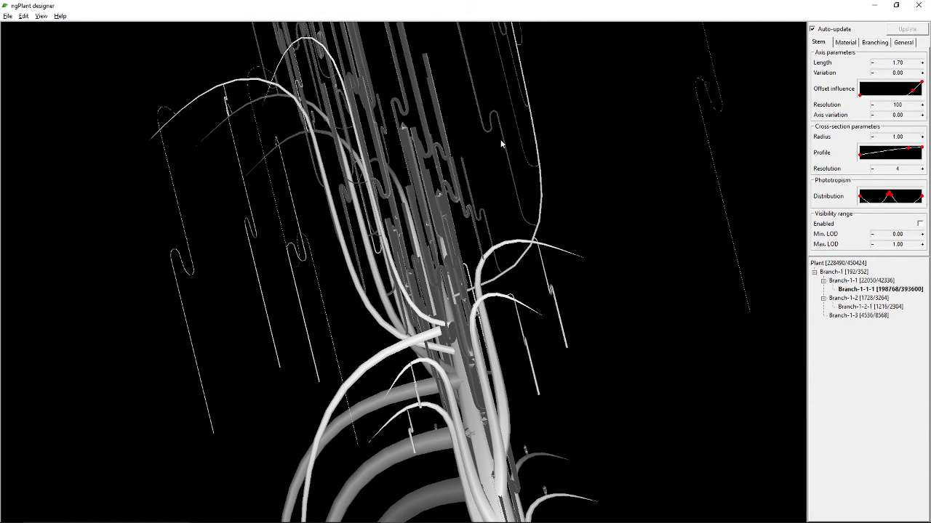
scroll(501, 144, "up", 8)
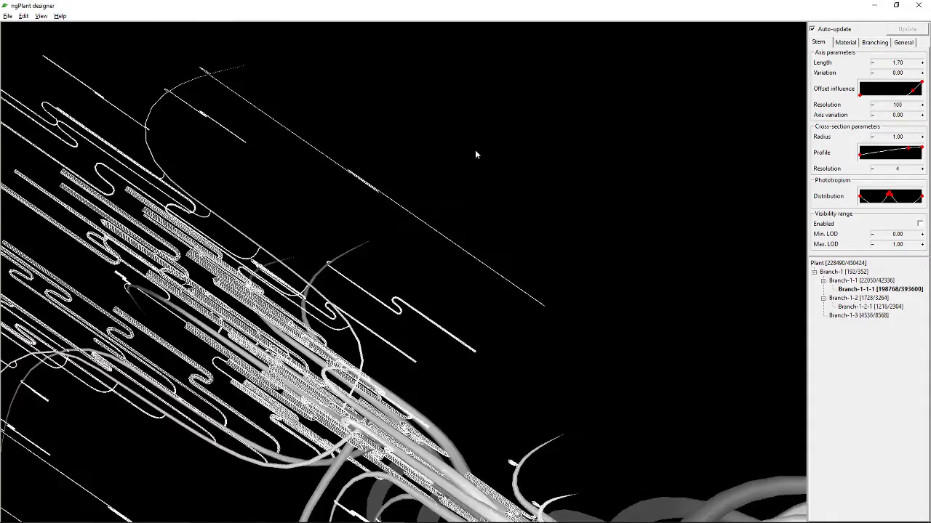
left_click_drag(476, 151, 209, 291)
scroll(568, 269, "down", 2)
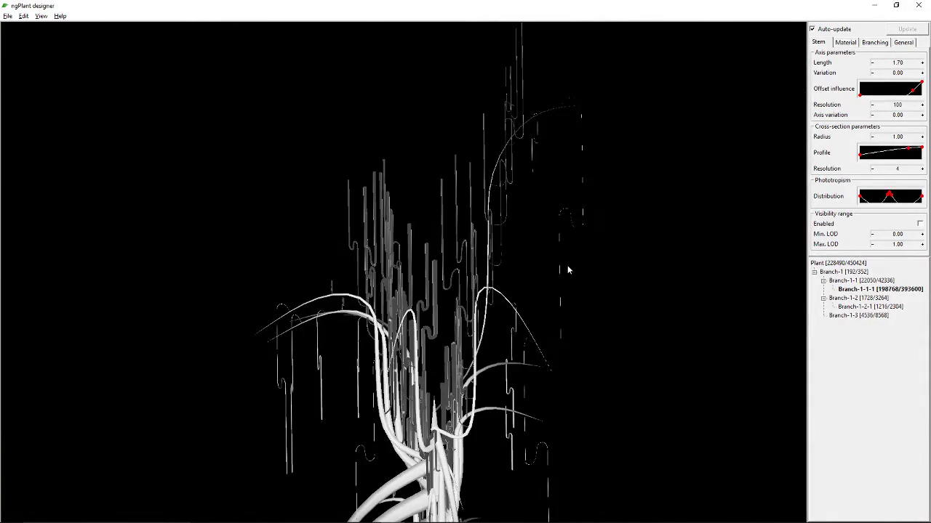
left_click(890, 199)
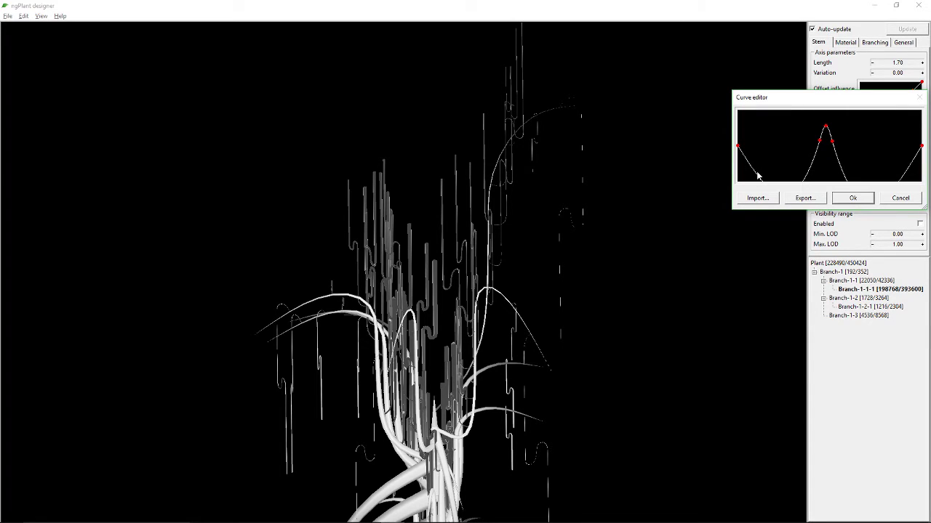
left_click_drag(756, 175, 798, 128)
left_click(850, 202)
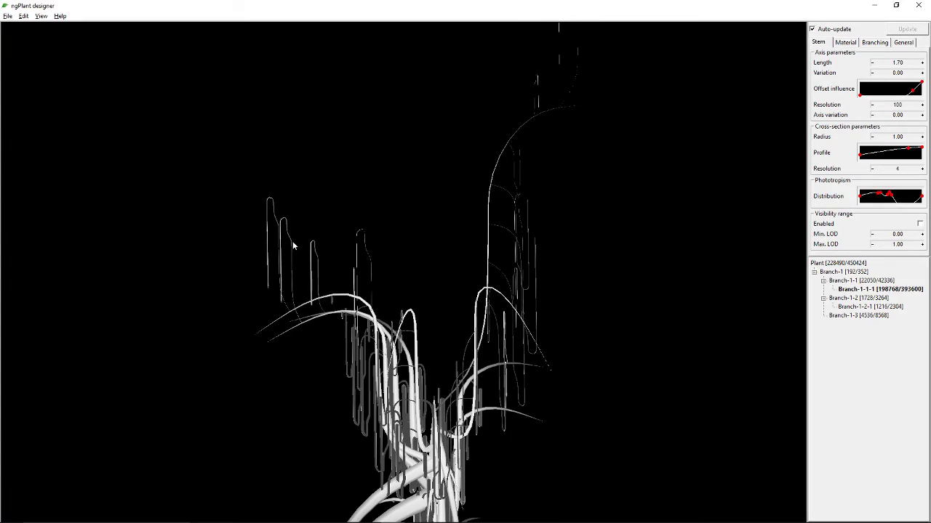
left_click_drag(320, 248, 548, 240)
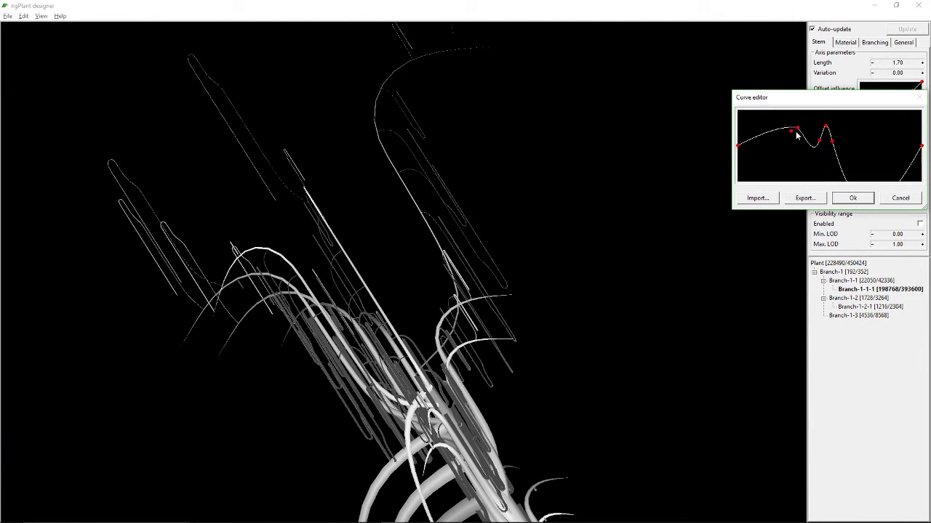
right_click(797, 129)
right_click(792, 133)
left_click(853, 197)
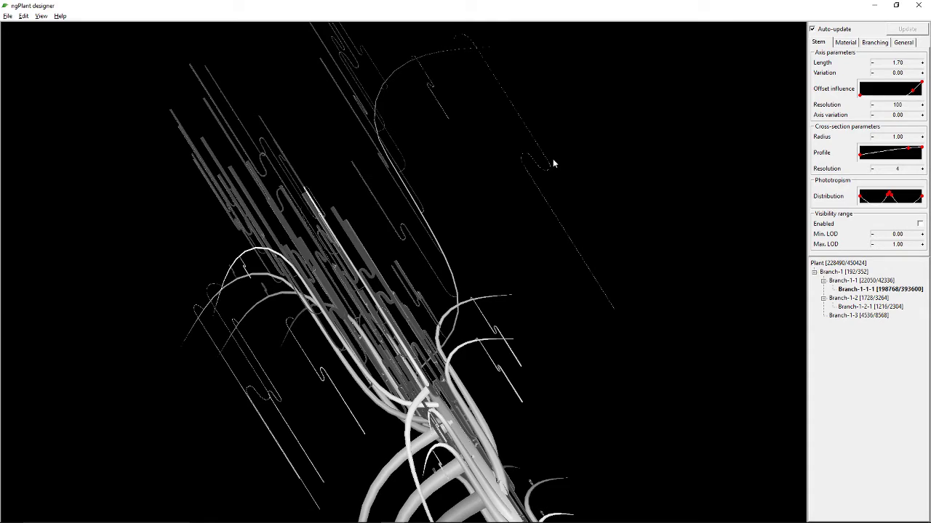
scroll(483, 195, "down", 5)
left_click_drag(487, 344, 445, 221)
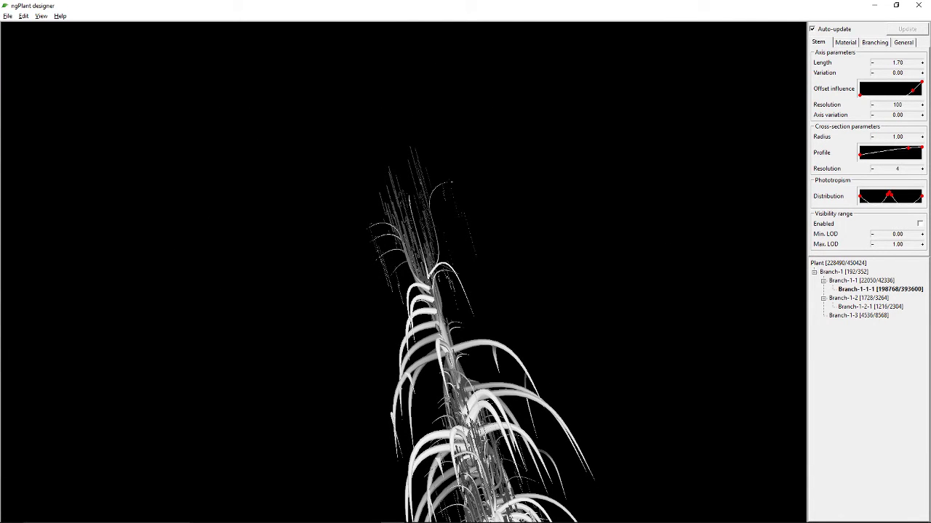
left_click(7, 16)
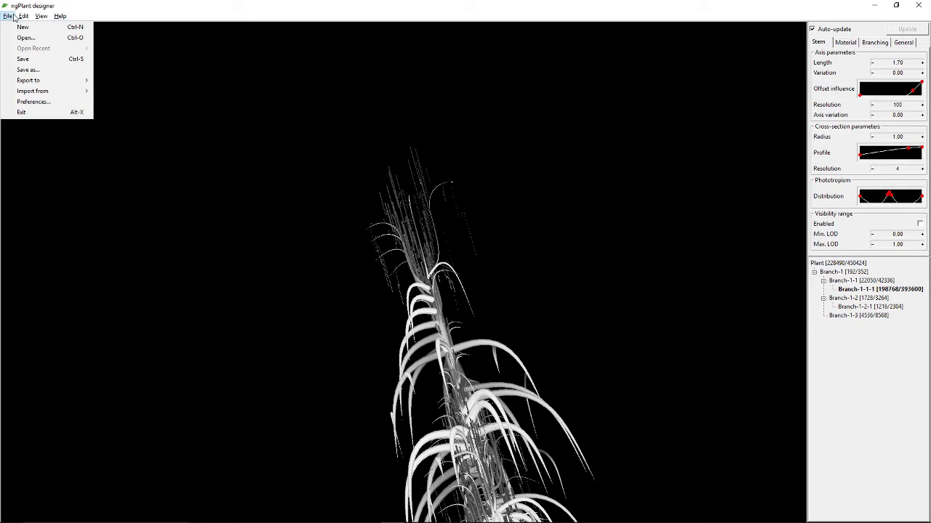
Step: Use Save as to store the plant under the name tree1 as an .ngp file
left_click(26, 70)
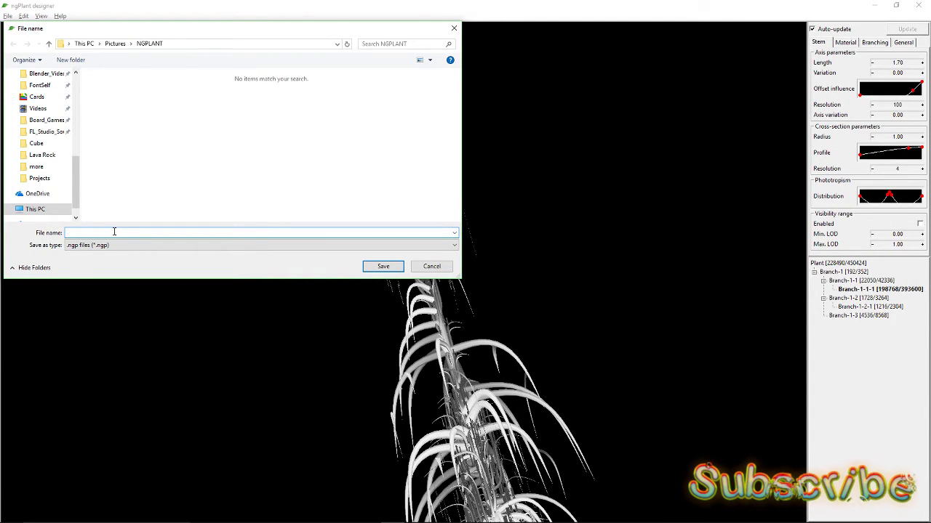
type("tree1")
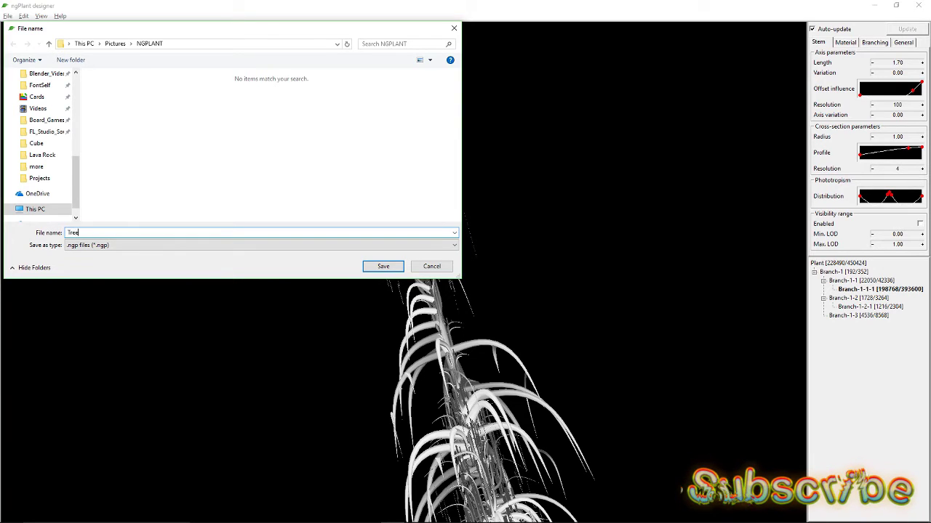
left_click(386, 267)
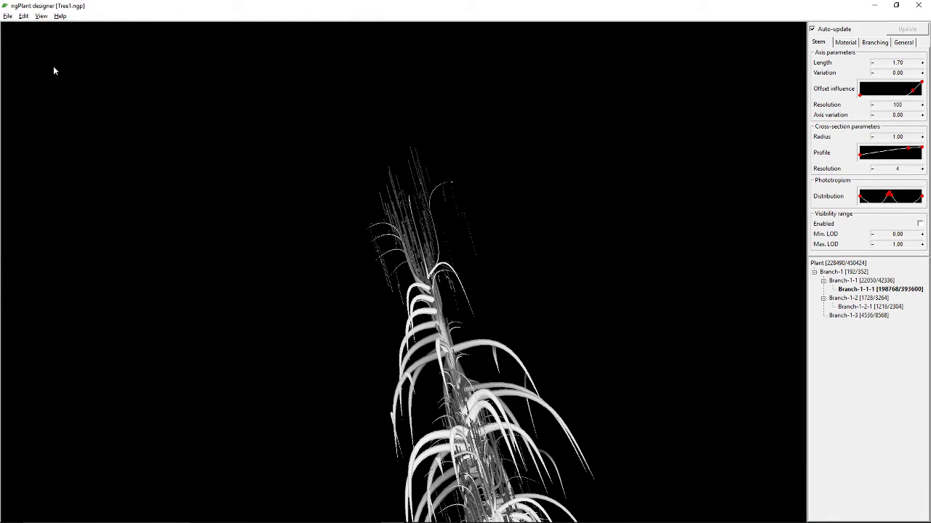
Step: Reload Tree1.ngp and tilt the view of the plant
left_click(8, 16)
left_click(22, 37)
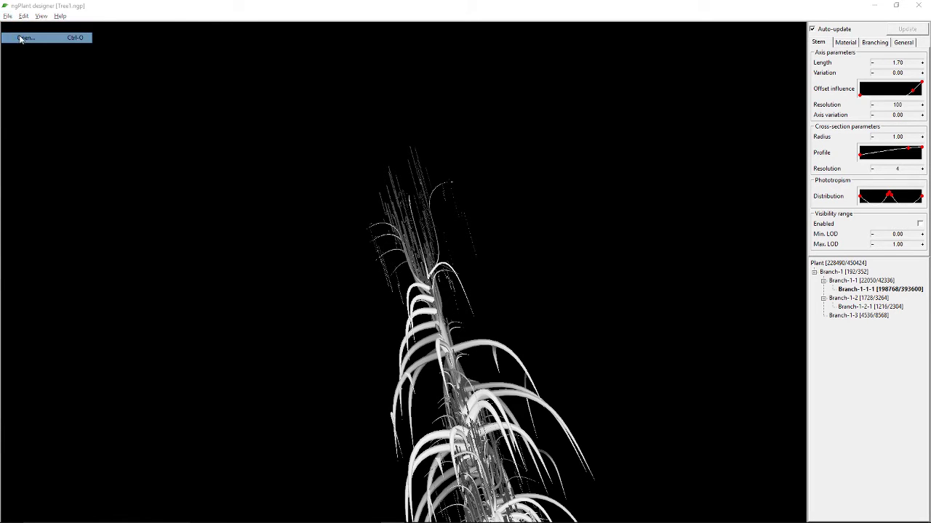
double_click(95, 98)
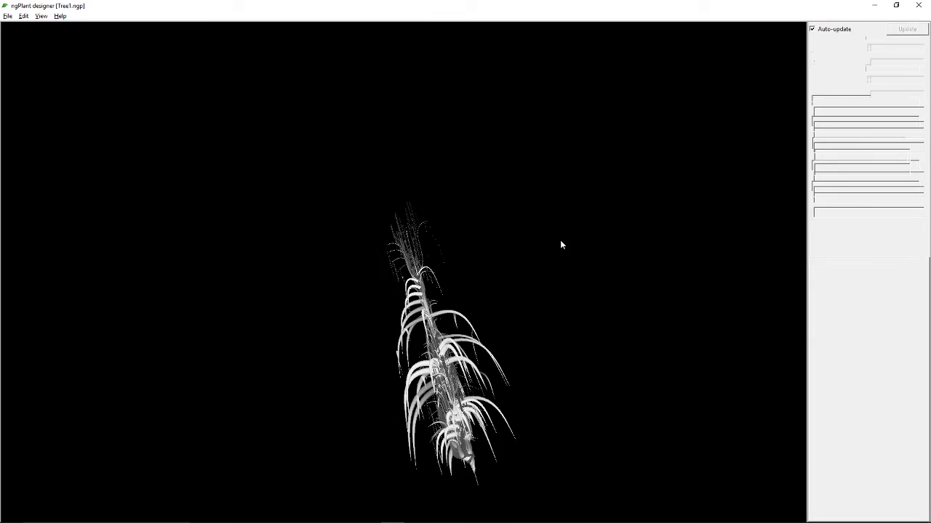
left_click_drag(561, 258, 560, 282)
Step: Try exporting to Wavefront OBJ into a Tree1 folder, then dismiss the path-not-found error
left_click(8, 16)
mouse_move(35, 85)
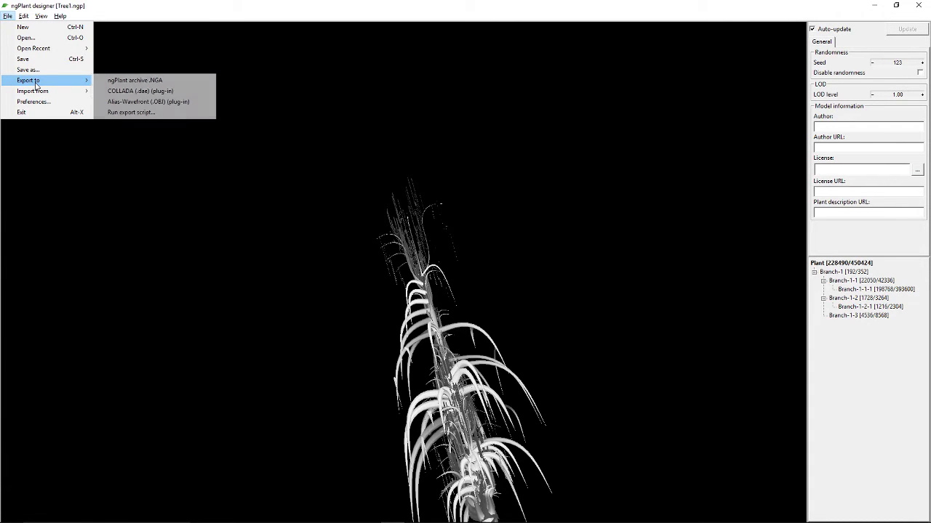
left_click(159, 103)
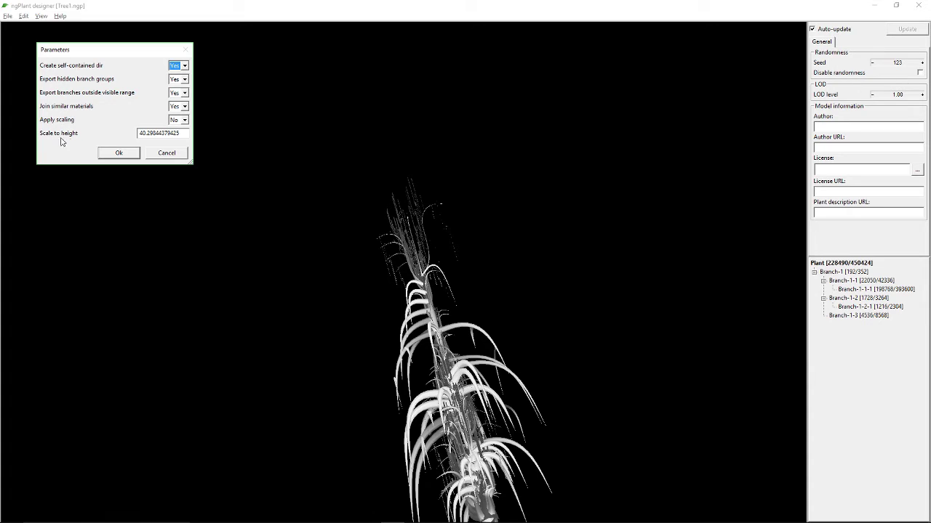
left_click(120, 154)
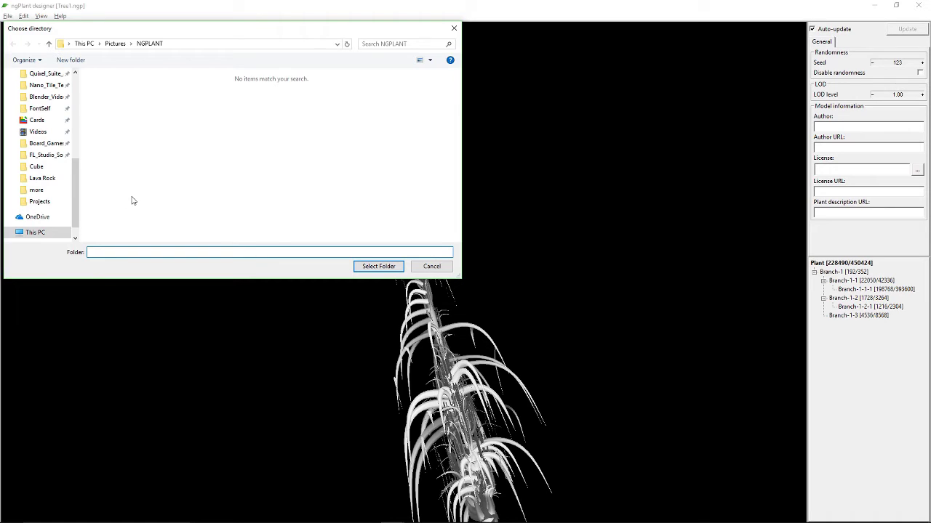
type("Tree'1")
key("BackSpace")
key("BackSpace")
type("1")
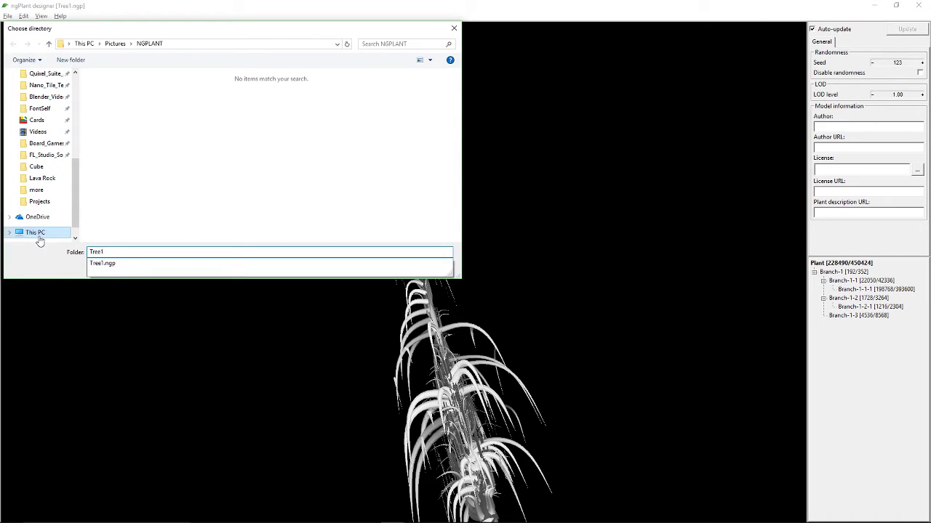
key("Escape")
left_click(390, 267)
left_click(520, 272)
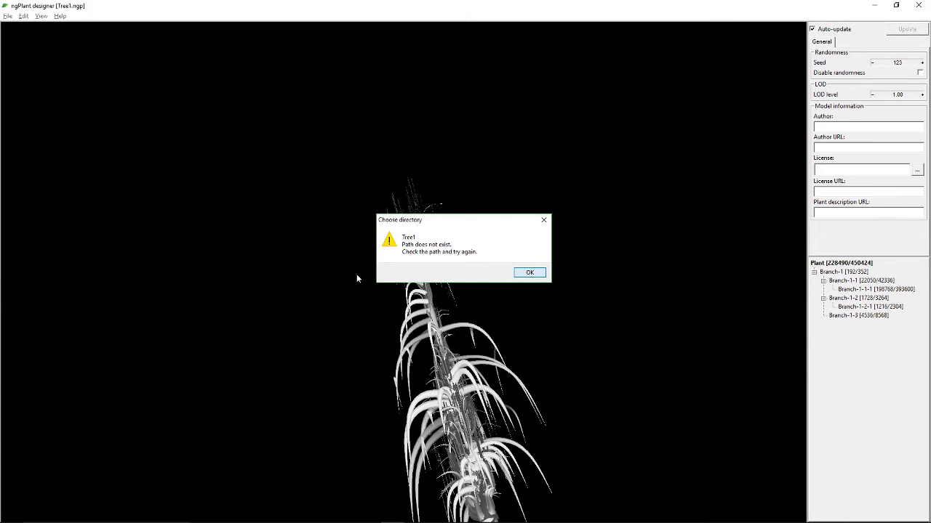
Step: Start a Wavefront OBJ export with default parameters, then cancel the folder choice
left_click(7, 16)
mouse_move(35, 84)
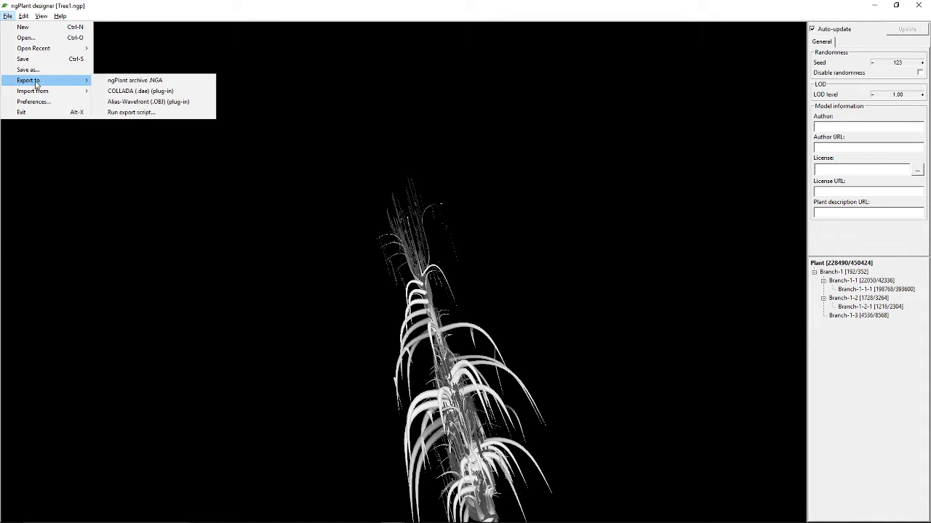
left_click(134, 102)
left_click(119, 153)
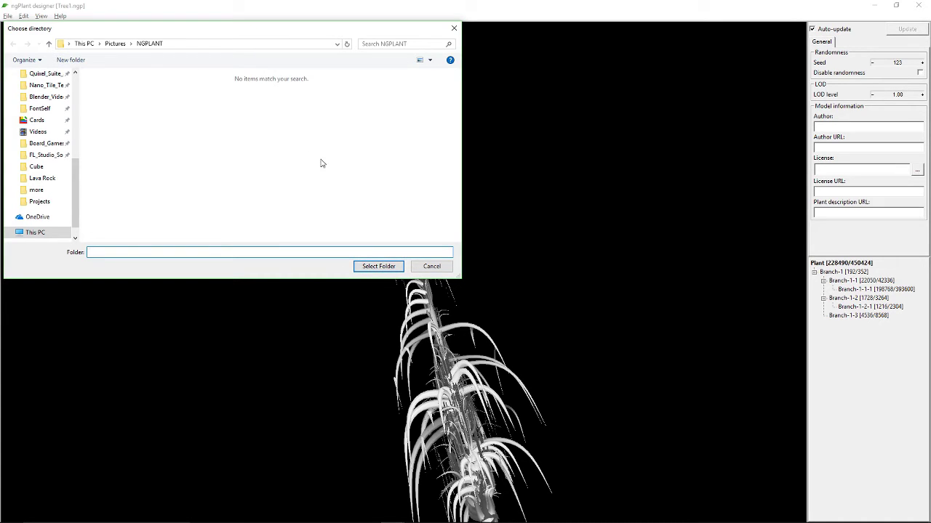
key("Escape")
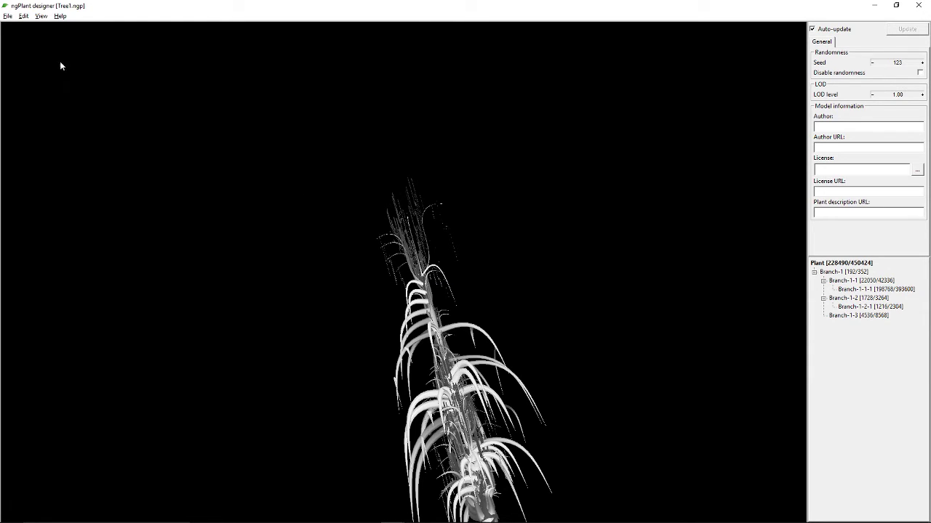
Step: Export the plant as Tree1.obj into the NGPLANT folder with default parameters
left_click(8, 16)
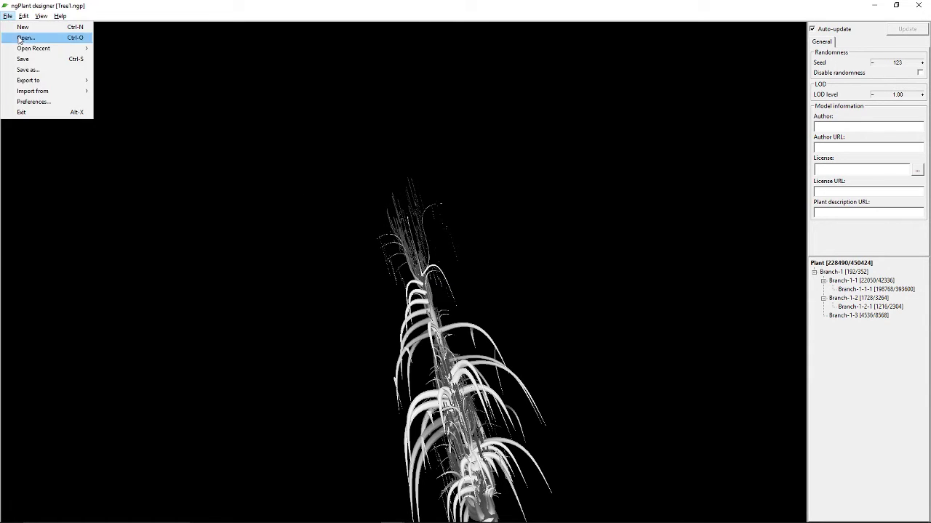
mouse_move(30, 81)
left_click(120, 102)
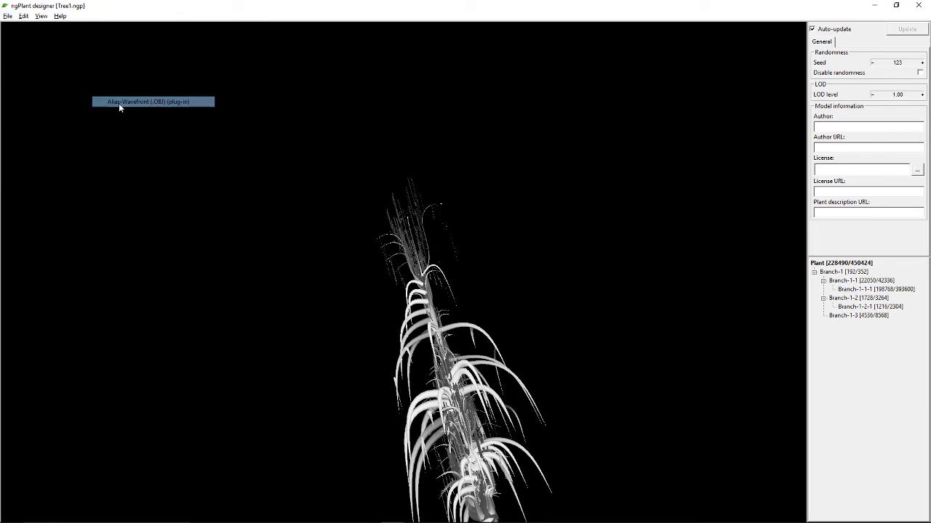
left_click(119, 153)
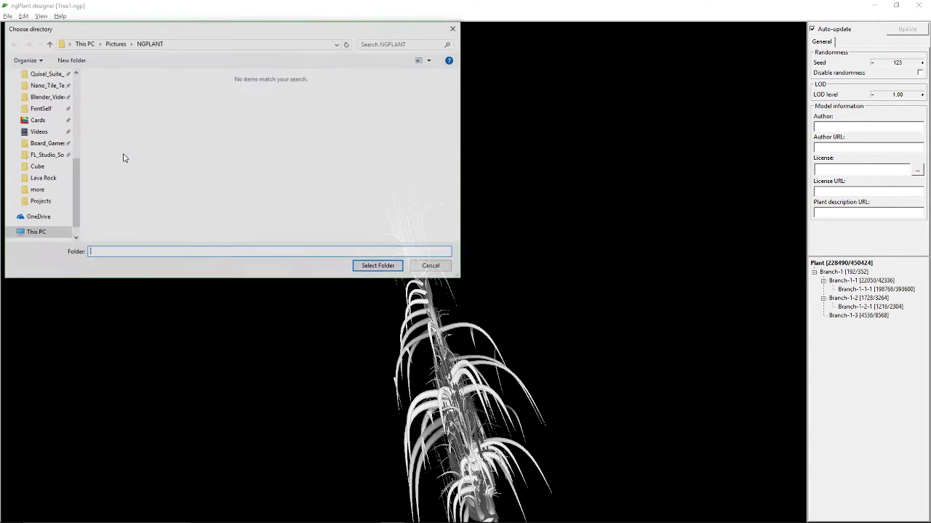
left_click(378, 267)
left_click(472, 284)
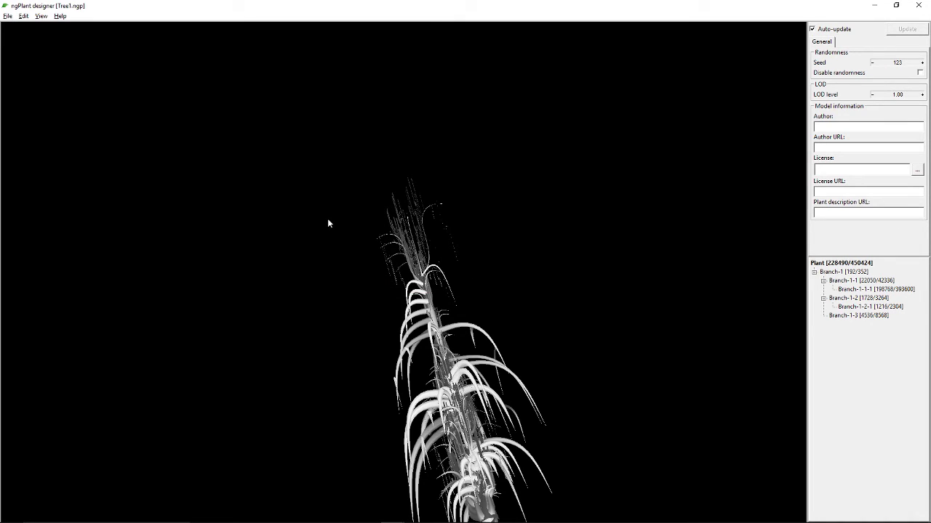
key("alt+f")
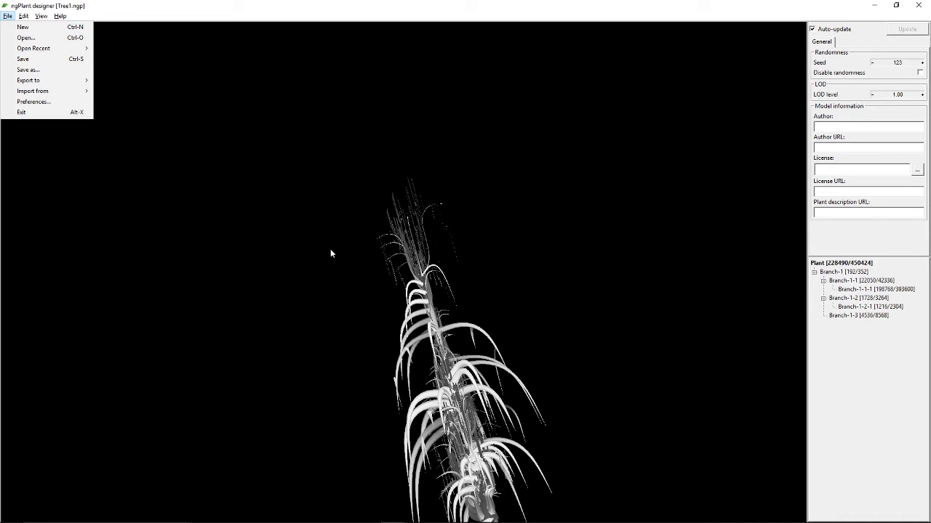
mouse_move(33, 81)
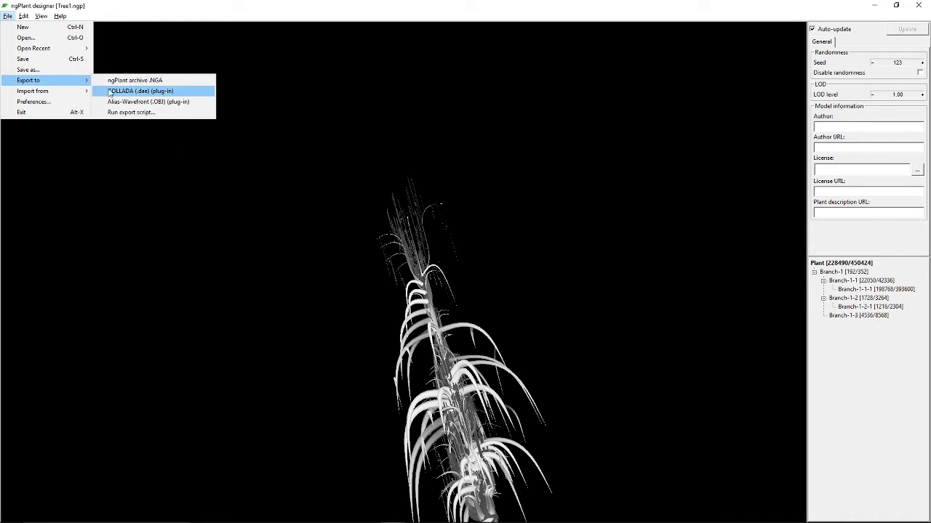
left_click(136, 102)
left_click(121, 153)
left_click(435, 269)
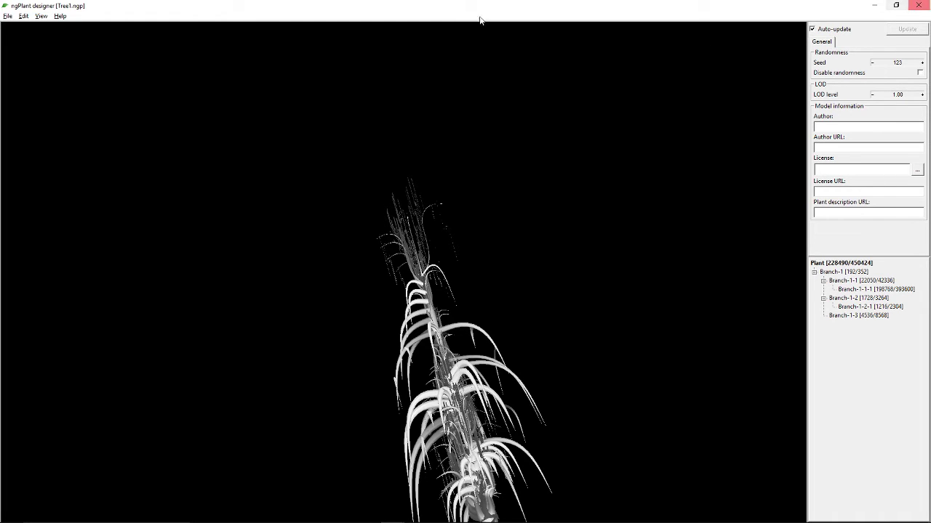
left_click(7, 16)
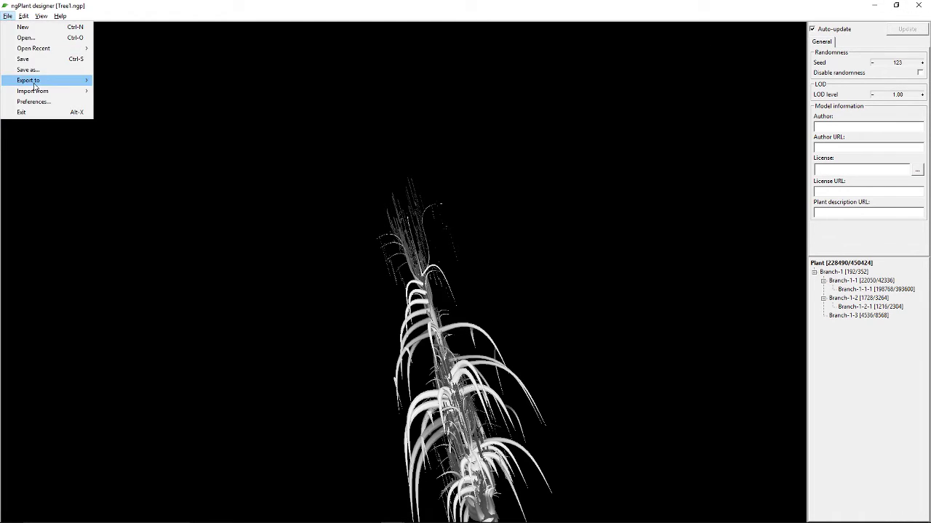
left_click(31, 113)
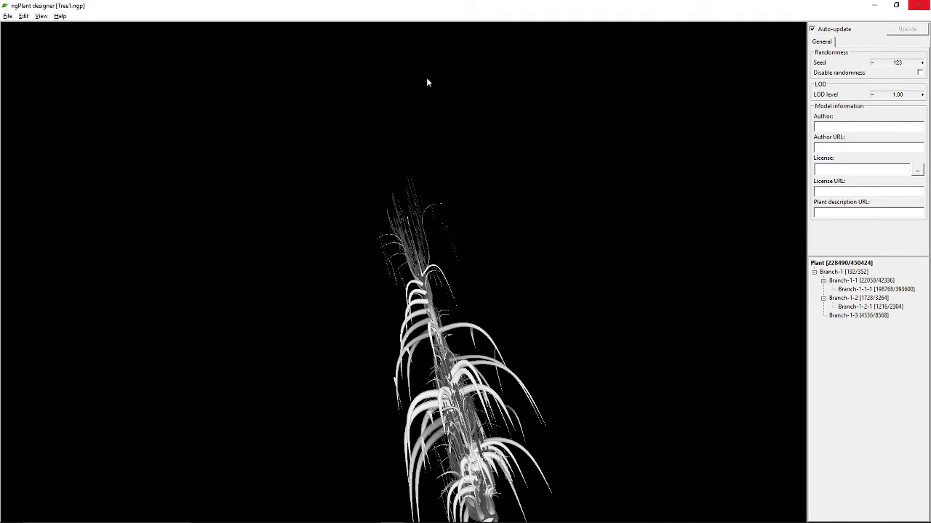
Step: Try File > Exit, then end the unresponsive ngplant process in Task Manager and close it
left_click(7, 16)
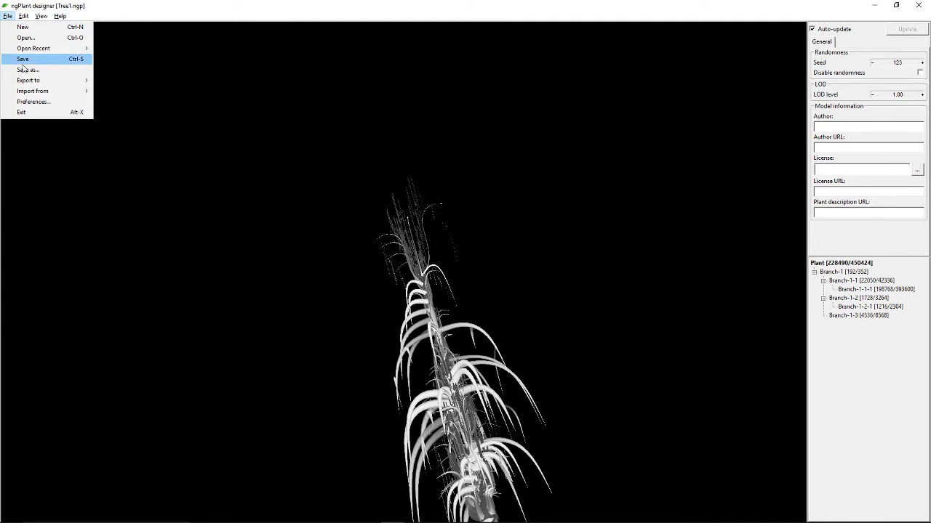
left_click(23, 111)
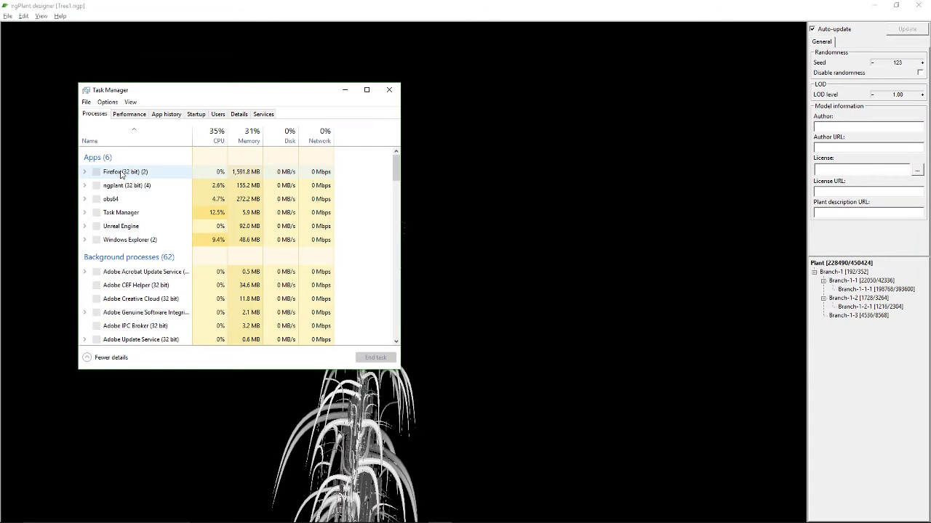
left_click(129, 186)
left_click(368, 358)
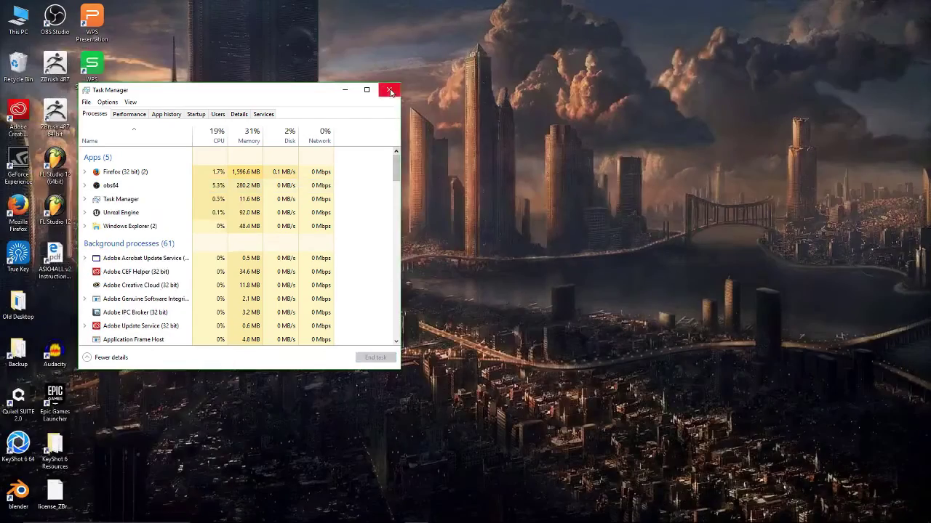
left_click(389, 89)
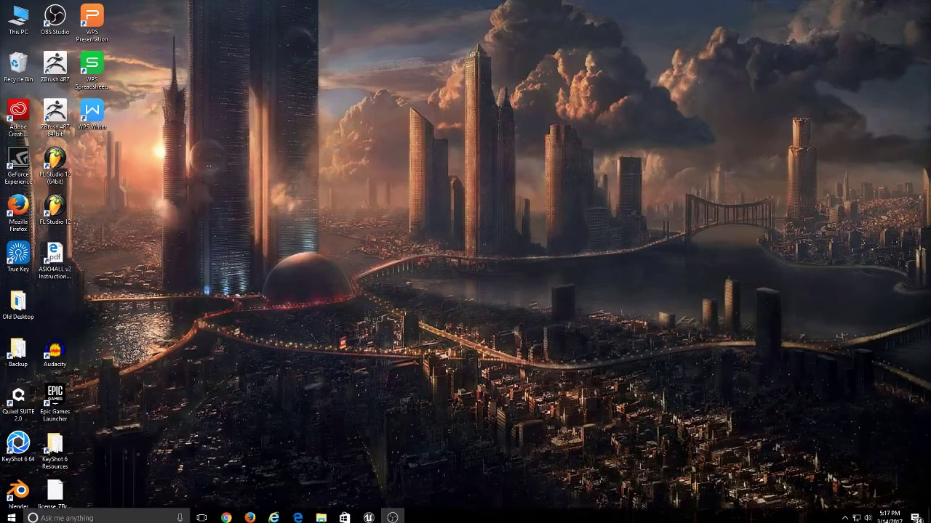
Step: Open the Windows Start menu and close it again
left_click(11, 514)
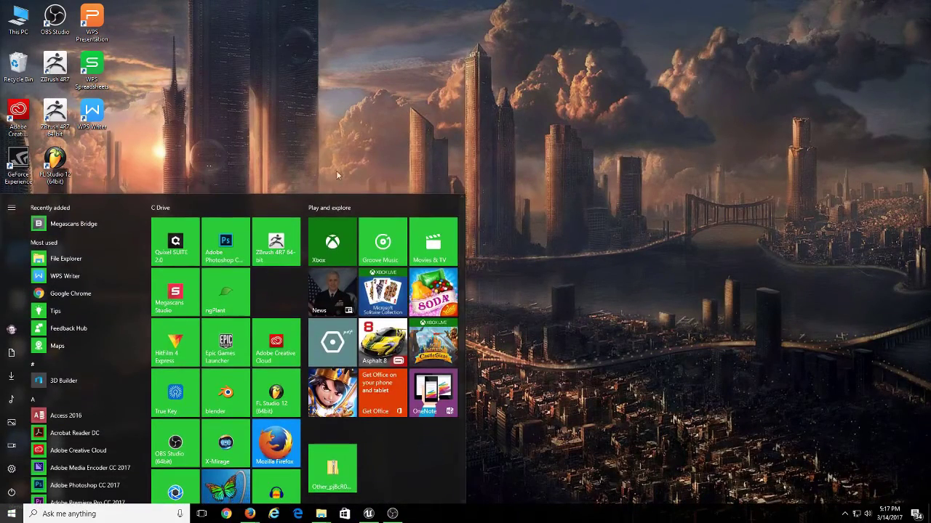
left_click(782, 130)
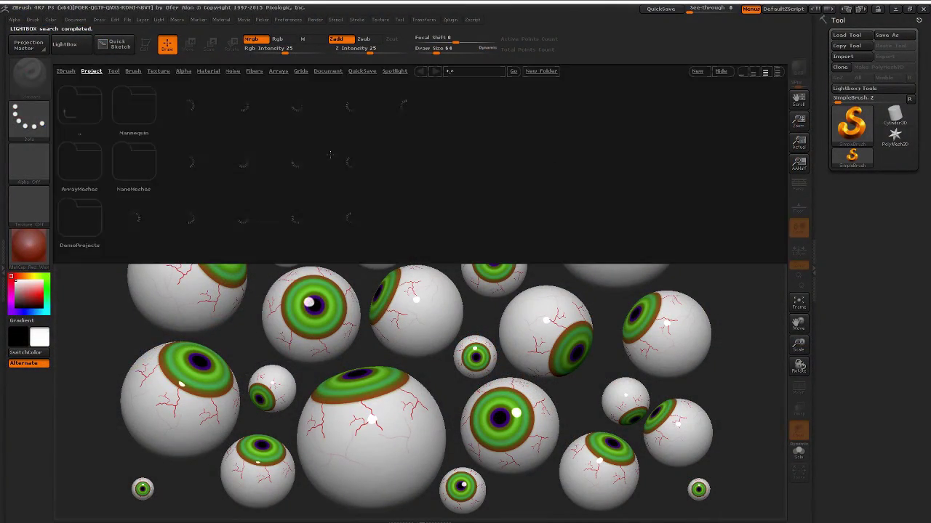
Step: Import Tree1.obj from the NGPLANT folder as a new tool and clear the canvas
left_click(432, 20)
mouse_move(449, 19)
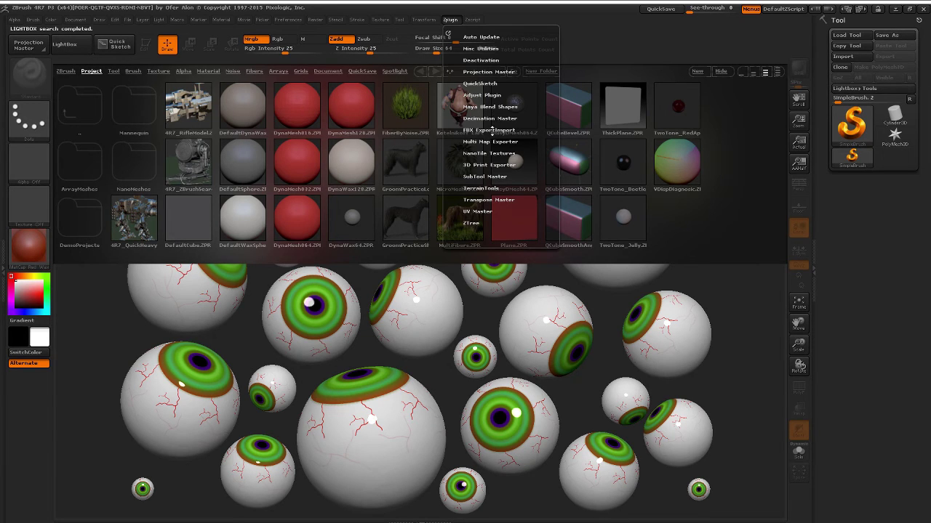
left_click(425, 20)
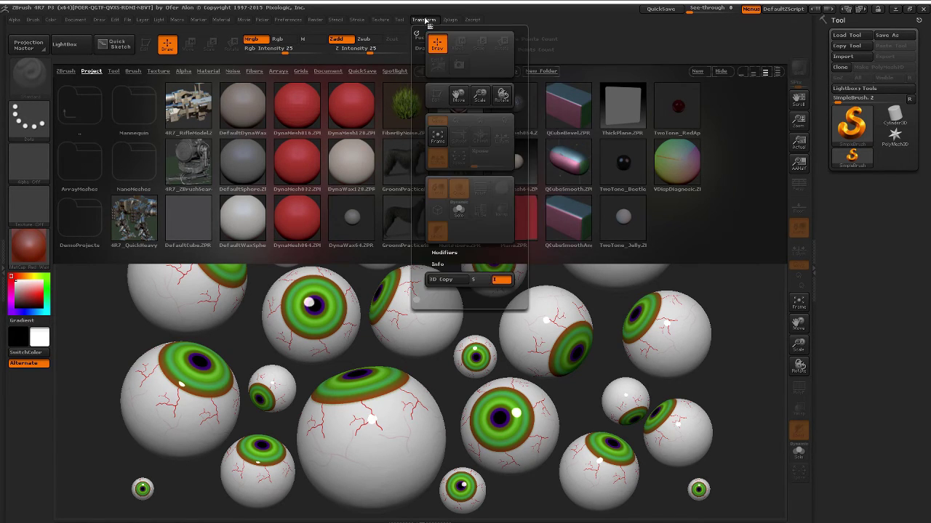
left_click(401, 21)
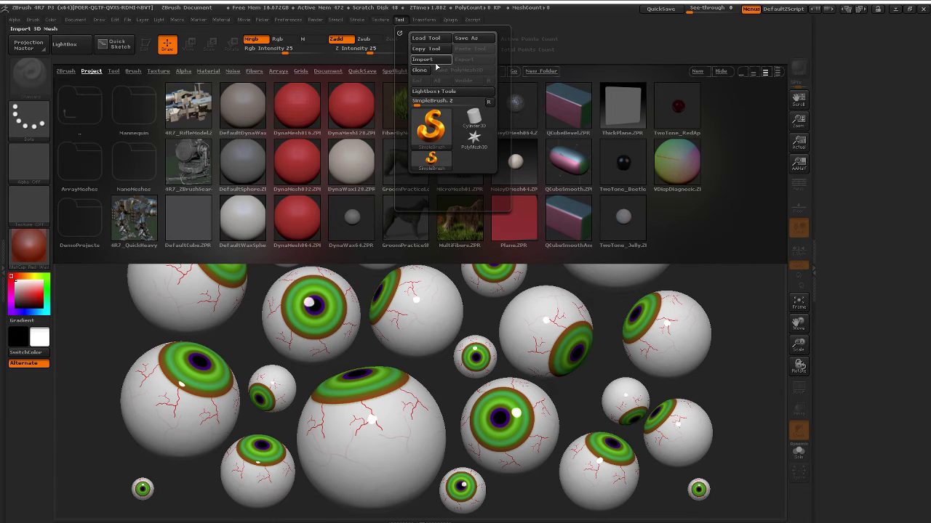
left_click(434, 60)
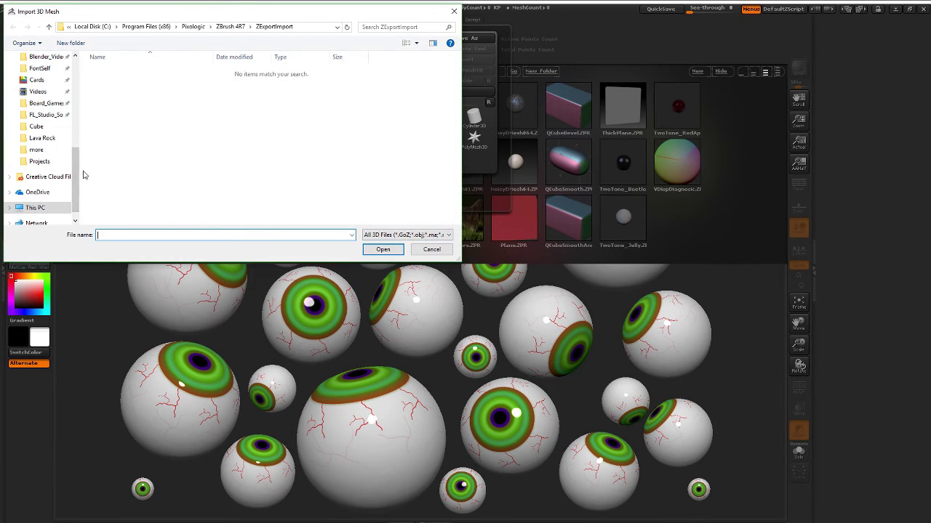
left_click_drag(79, 177, 81, 116)
left_click(41, 103)
left_click(113, 80)
left_click(379, 249)
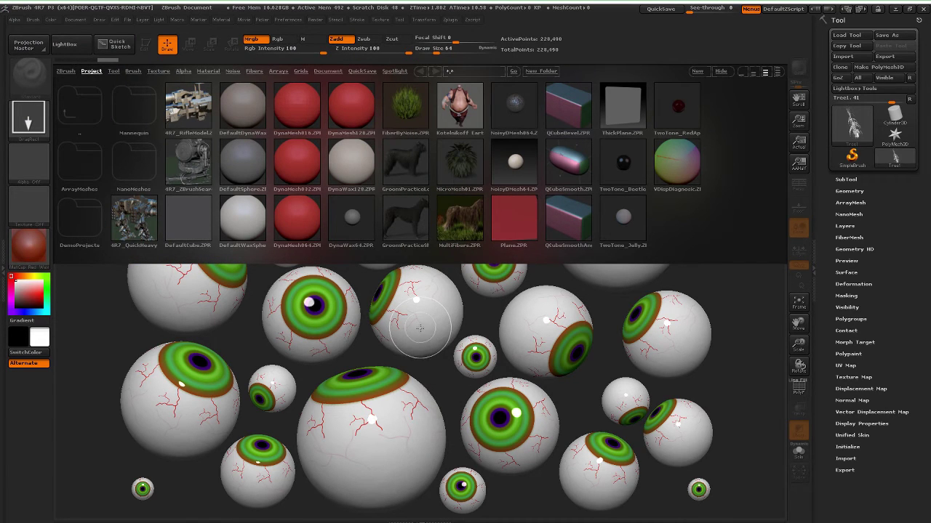
key("ctrl+n")
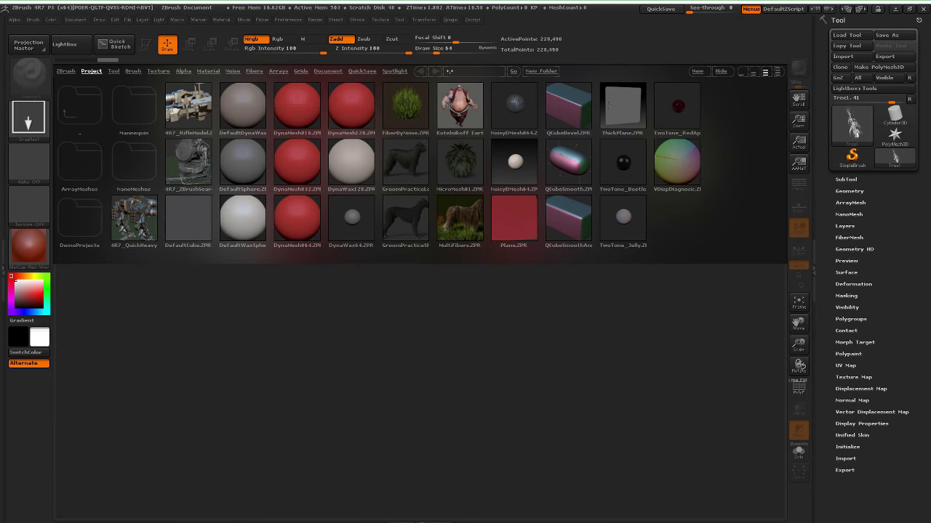
Step: Draw the Tree1 mesh on the canvas in Edit mode, then rotate and zoom into its blades
key("comma")
mouse_move(416, 291)
left_mouse_down()
mouse_move(418, 384)
mouse_move(443, 505)
left_mouse_up()
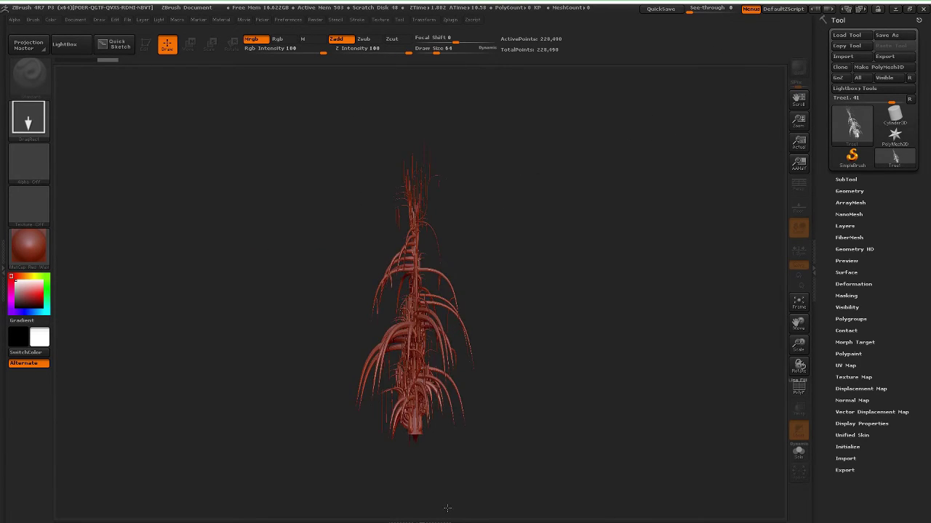
left_click(147, 45)
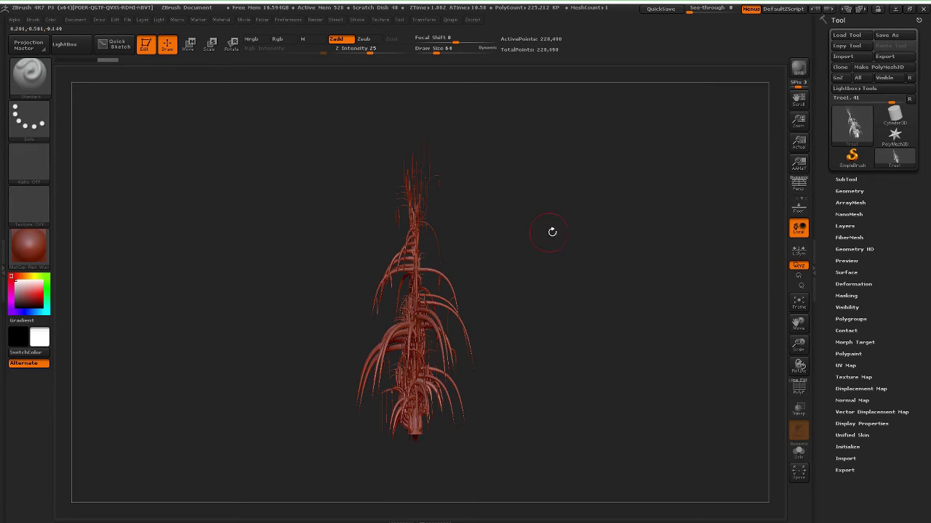
left_click_drag(545, 247, 546, 228)
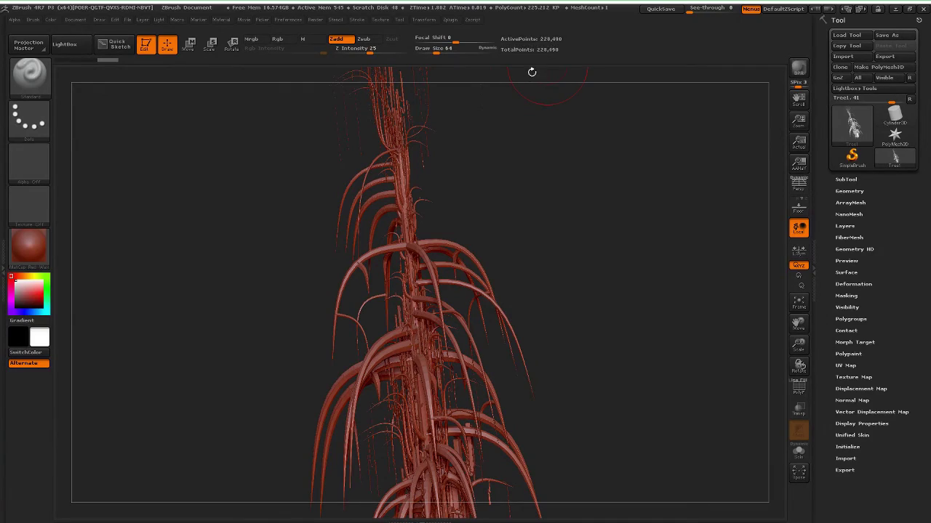
mouse_move(486, 141)
left_mouse_down()
mouse_move(509, 262)
mouse_move(530, 241)
mouse_move(528, 387)
mouse_move(511, 252)
mouse_move(453, 260)
mouse_move(222, 215)
mouse_move(258, 233)
left_mouse_up()
Step: Frame the whole plant, show the SubTool list, and rotate the plant upright facing front
key("b")
key("c")
key("b")
key("f")
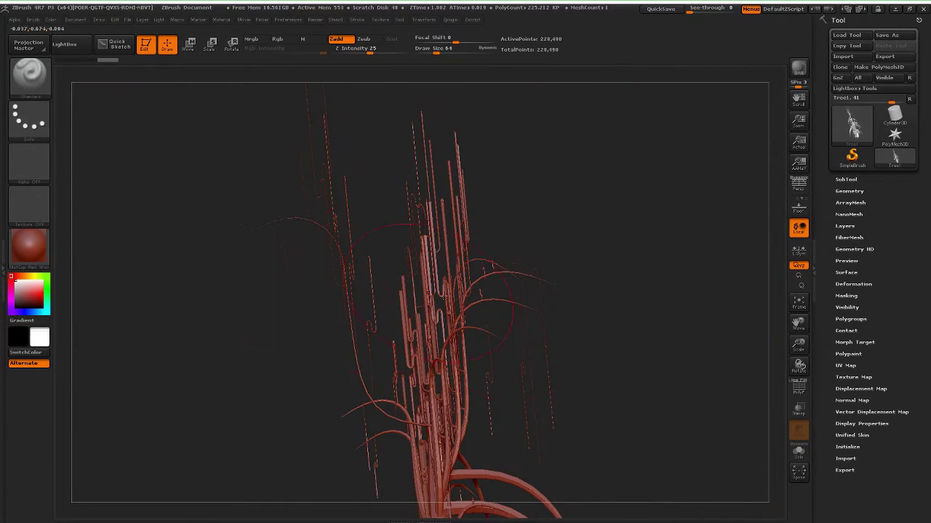
left_click(846, 179)
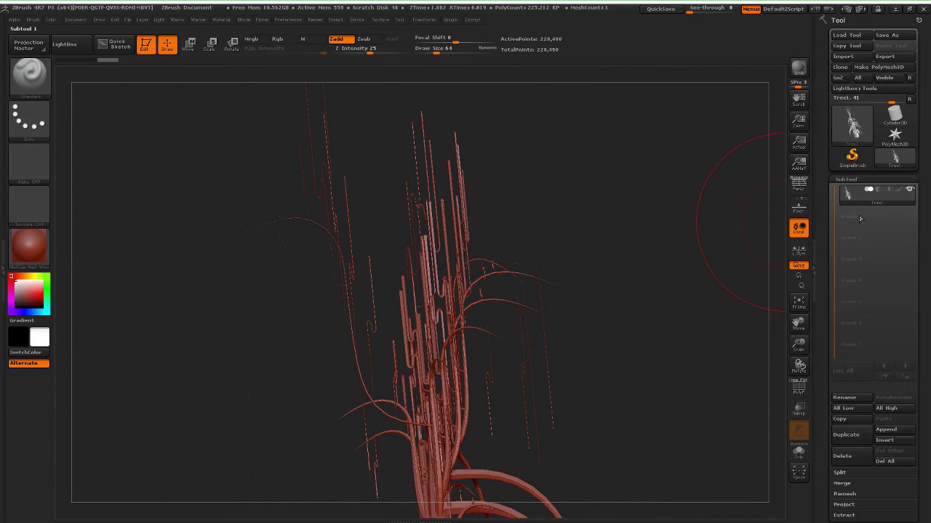
mouse_move(857, 199)
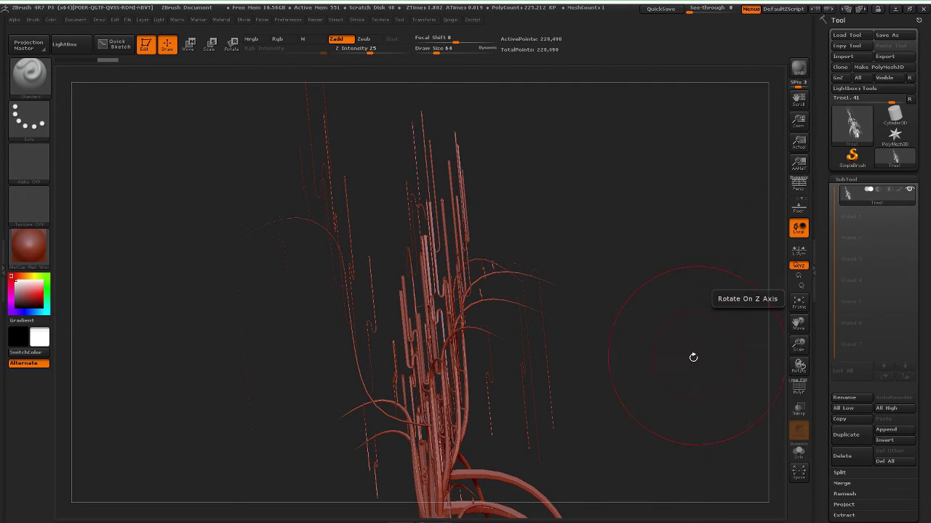
left_click_drag(620, 376, 662, 213, "shift")
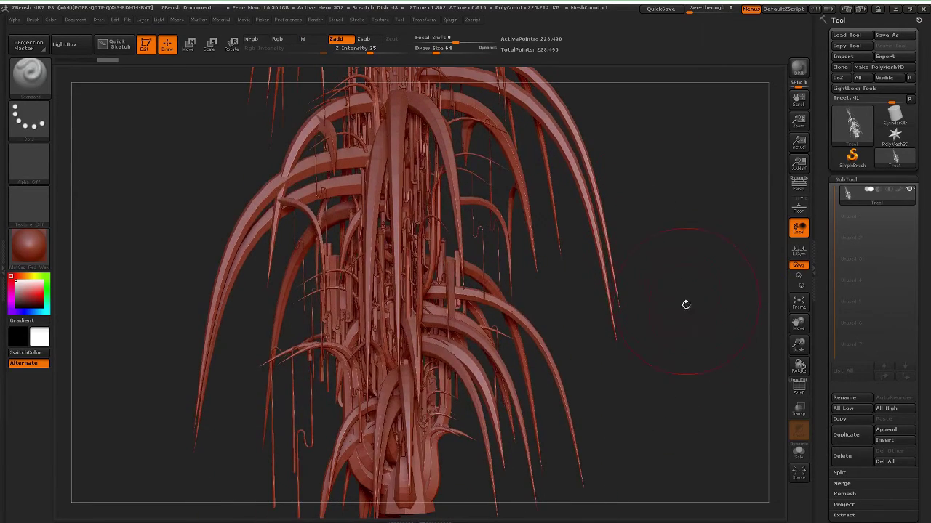
Step: Try grouping the plant's faces with Polygroups > Groups By Normals
scroll(812, 393, "down", 2)
scroll(813, 393, "down", 4)
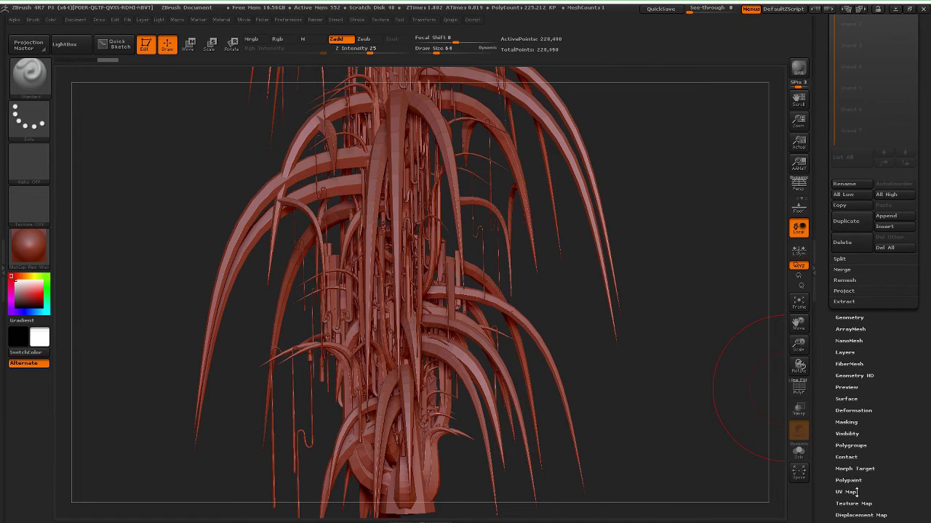
scroll(854, 483, "down", 1)
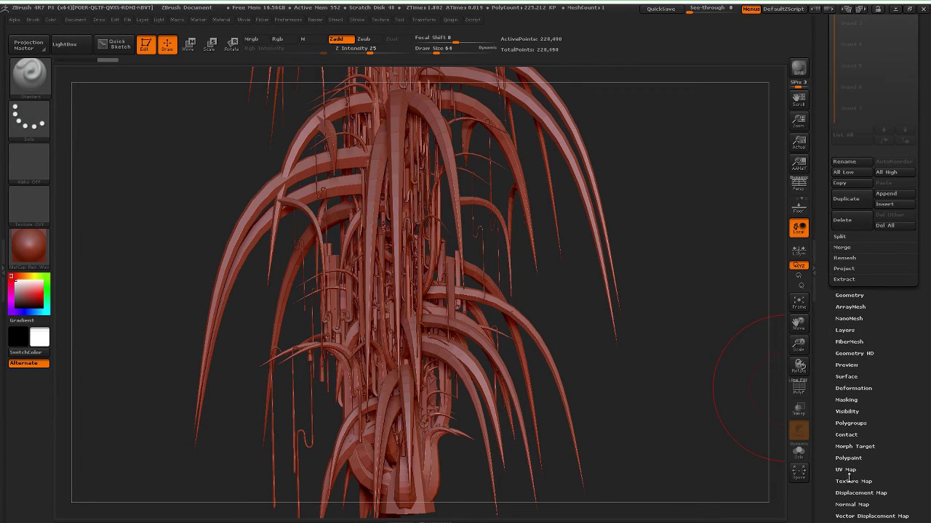
left_click(852, 424)
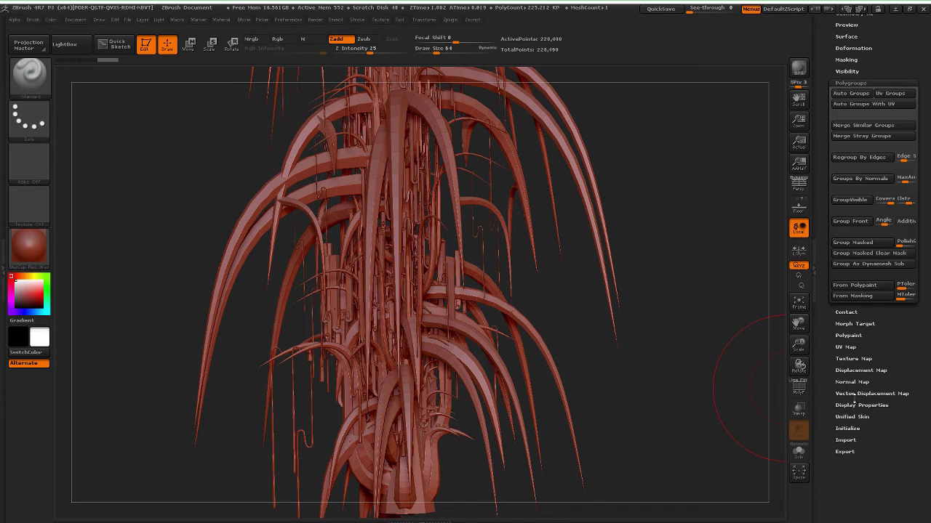
left_click(848, 180)
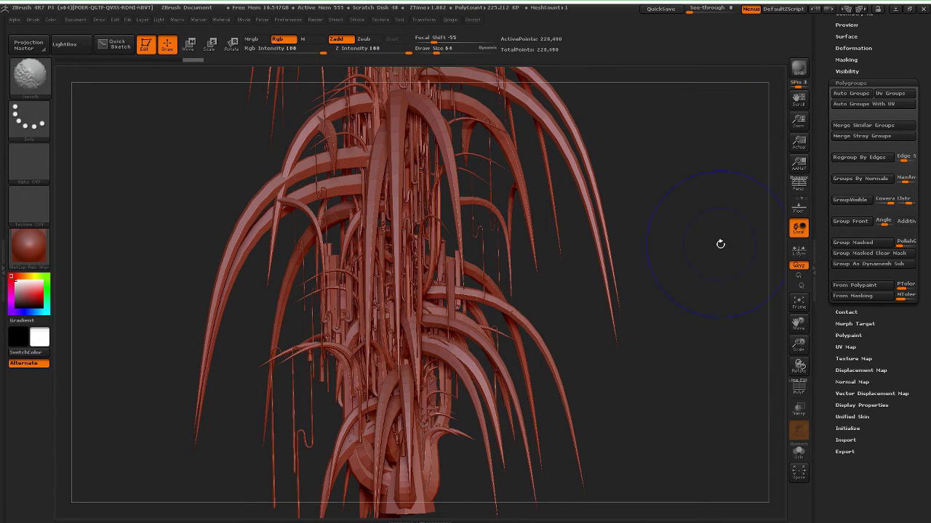
Step: Turn on PolyF, regroup the plant by edges, and spin the whole model around
key("shift+f")
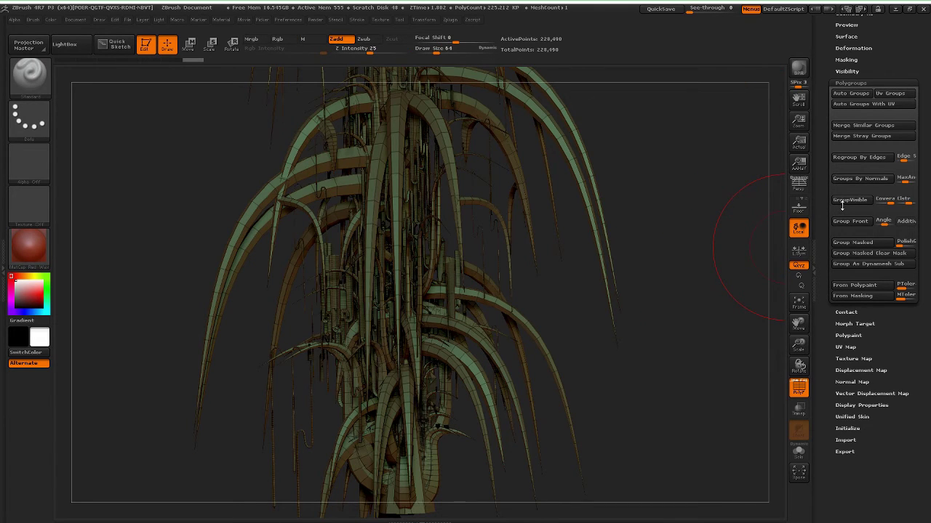
left_click(859, 158)
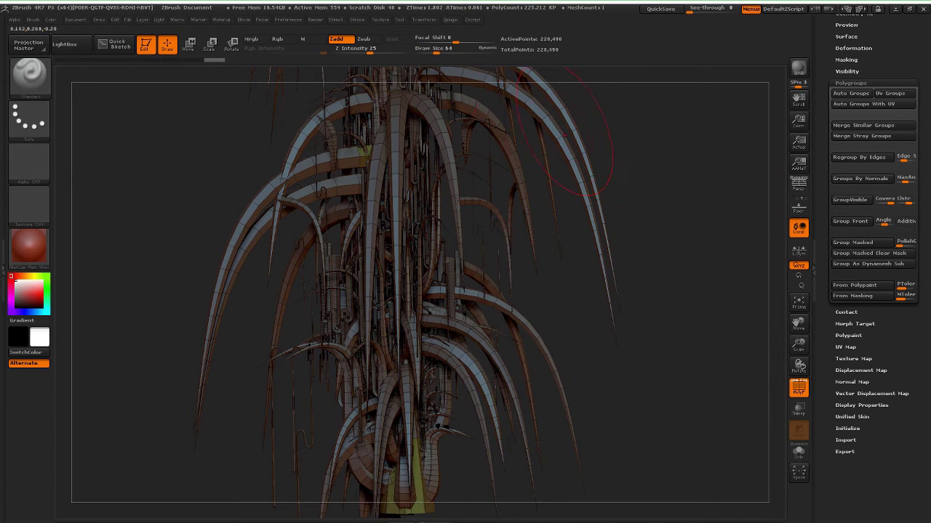
scroll(563, 254, "down", 5)
mouse_move(581, 333)
left_mouse_down()
mouse_move(418, 351)
mouse_move(363, 341)
left_mouse_up()
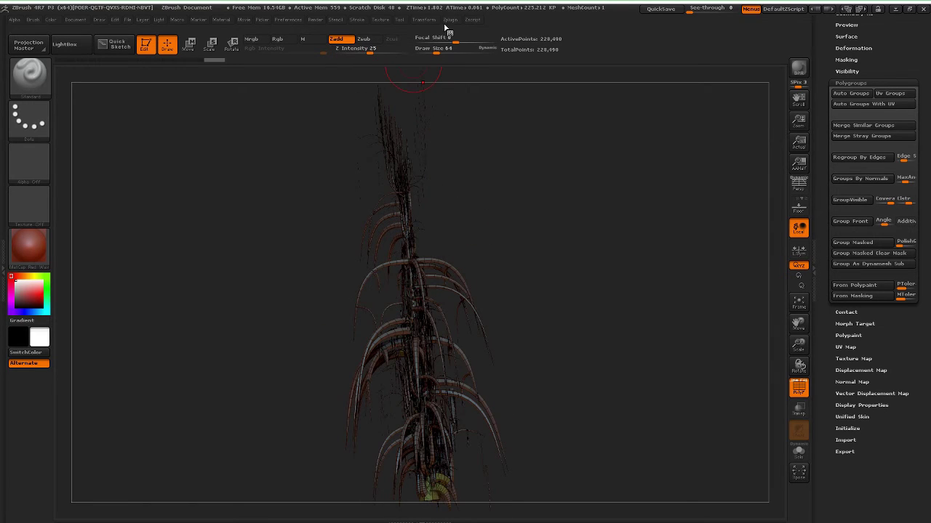
left_click(450, 19)
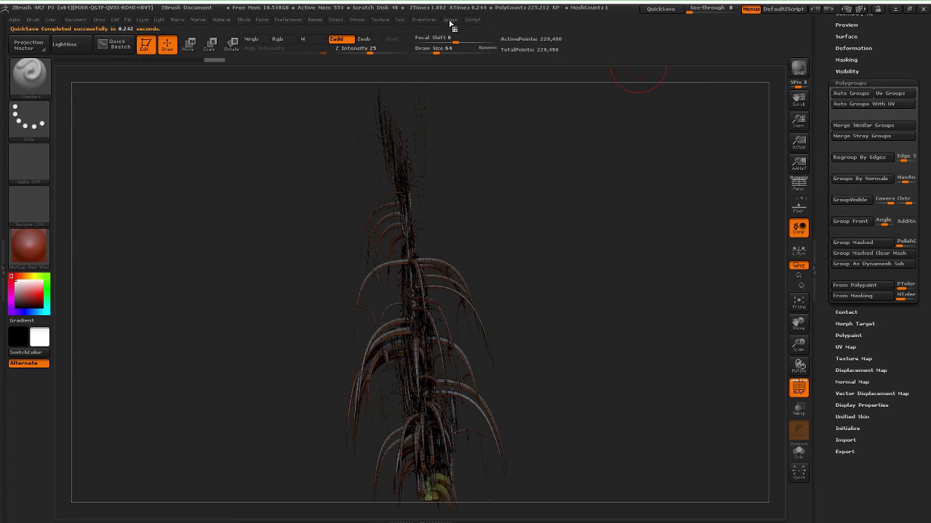
left_click(451, 20)
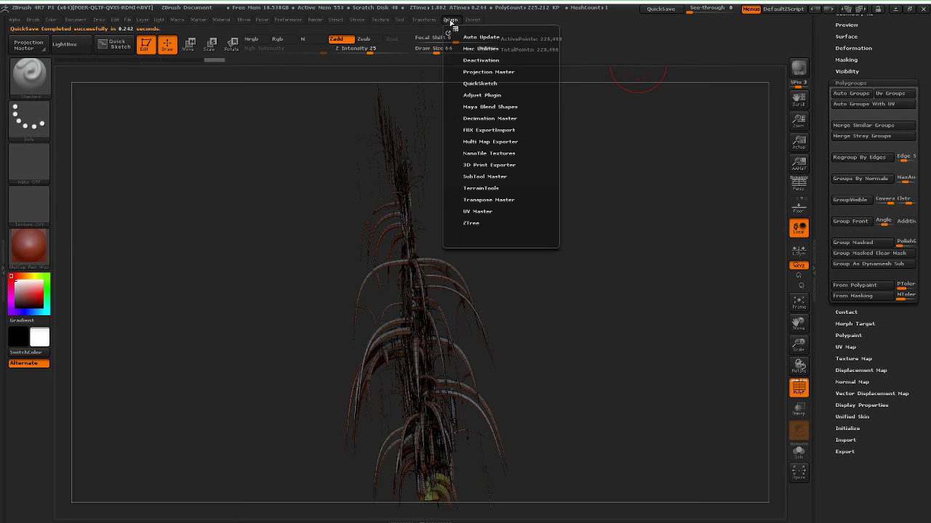
Step: Run UV Master's Unwrap on the Tree1 plant with Symmetry turned off
left_click(478, 211)
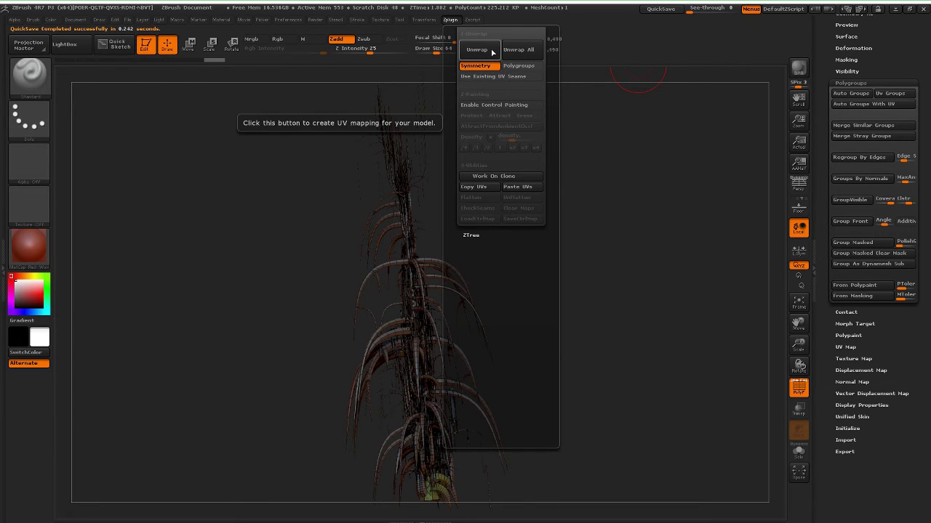
left_click(476, 65)
left_click(477, 49)
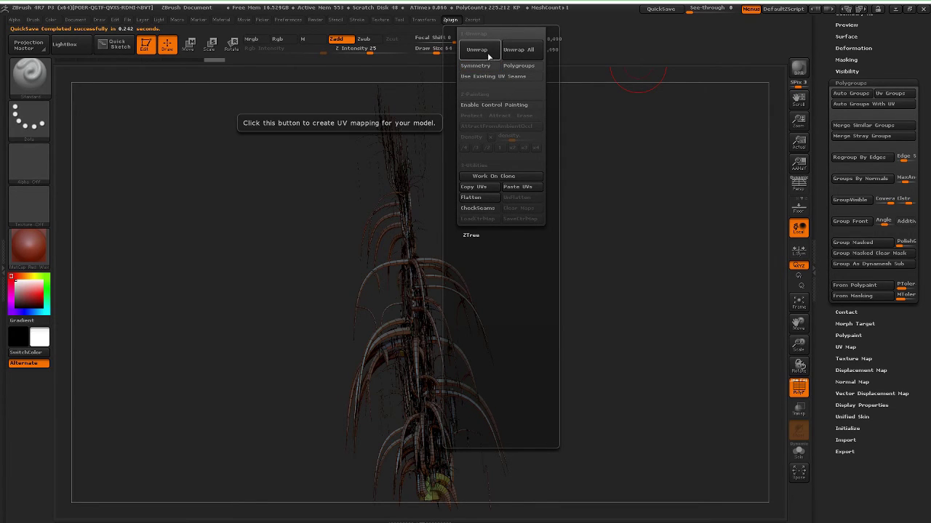
left_click(489, 55)
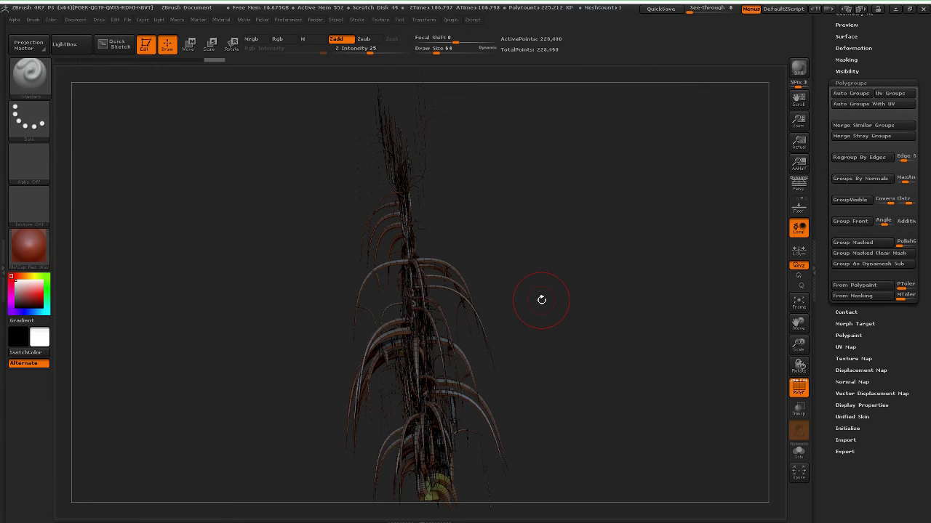
Step: Turn off PolyF and inspect the solid-shaded plant from several angles and zoom levels
key("shift+f")
left_click_drag(551, 305, 494, 332)
mouse_move(522, 244)
left_mouse_down("alt")
mouse_move(548, 126)
mouse_move(505, 168)
mouse_move(582, 218)
mouse_move(617, 207)
mouse_move(632, 242)
mouse_move(639, 239)
mouse_move(589, 193)
mouse_move(580, 209)
left_mouse_up("alt")
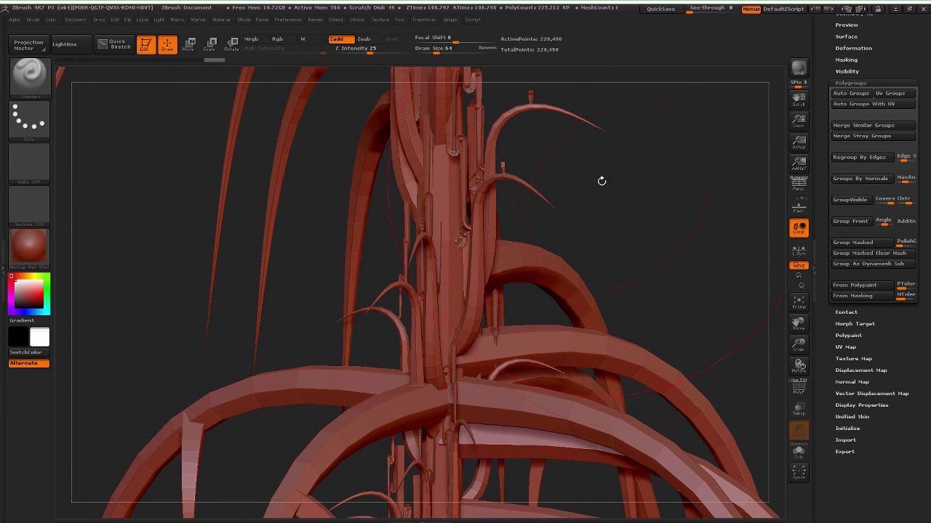
left_click_drag(663, 233, 609, 233, "alt")
key("f")
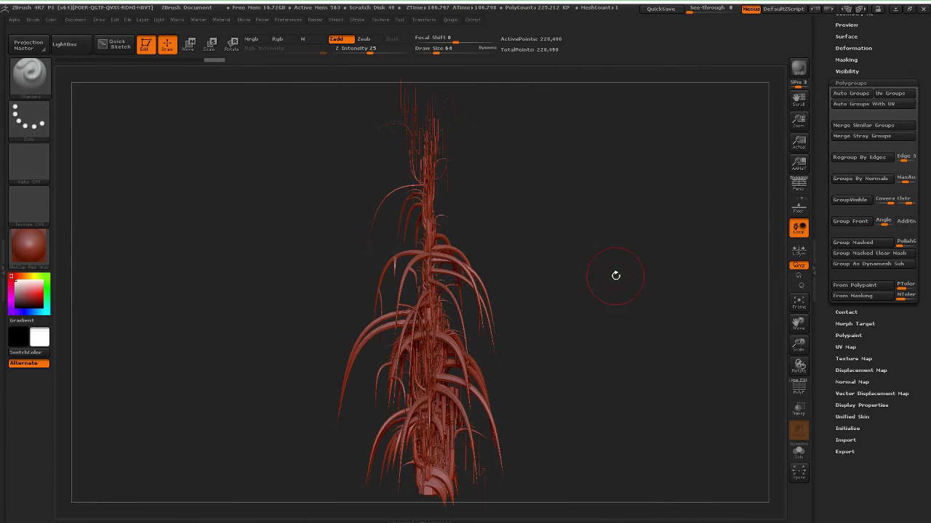
mouse_move(567, 312)
left_mouse_down()
mouse_move(526, 312)
mouse_move(544, 293)
mouse_move(495, 303)
mouse_move(524, 249)
mouse_move(558, 318)
mouse_move(629, 148)
left_mouse_up()
mouse_move(613, 314)
left_mouse_down()
mouse_move(551, 333)
mouse_move(411, 334)
left_mouse_up()
left_click_drag(317, 349, 265, 359)
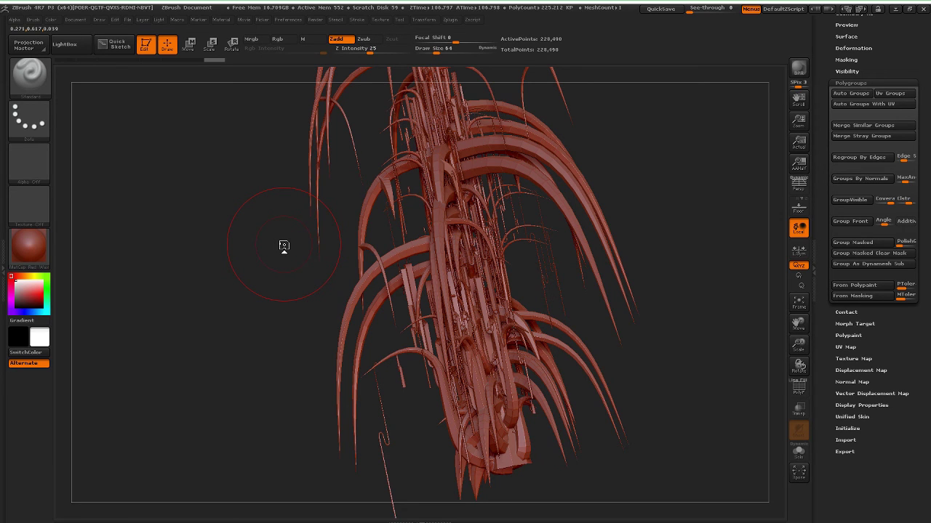
left_click_drag(254, 352, 485, 249)
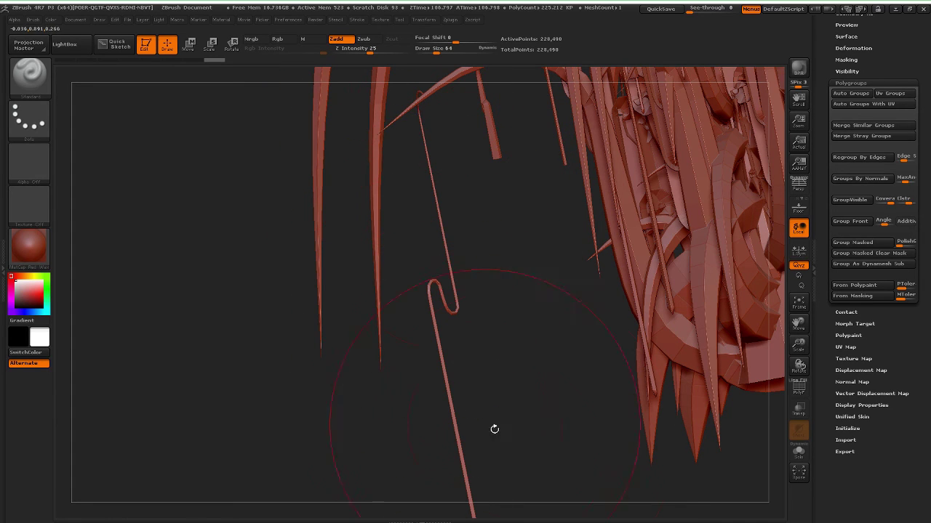
left_click_drag(495, 429, 516, 342)
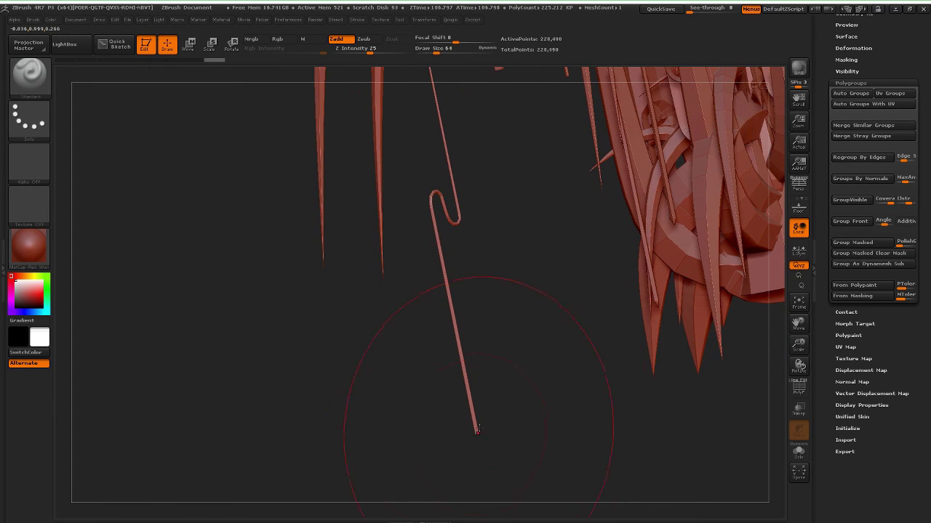
left_click_drag(477, 430, 436, 254)
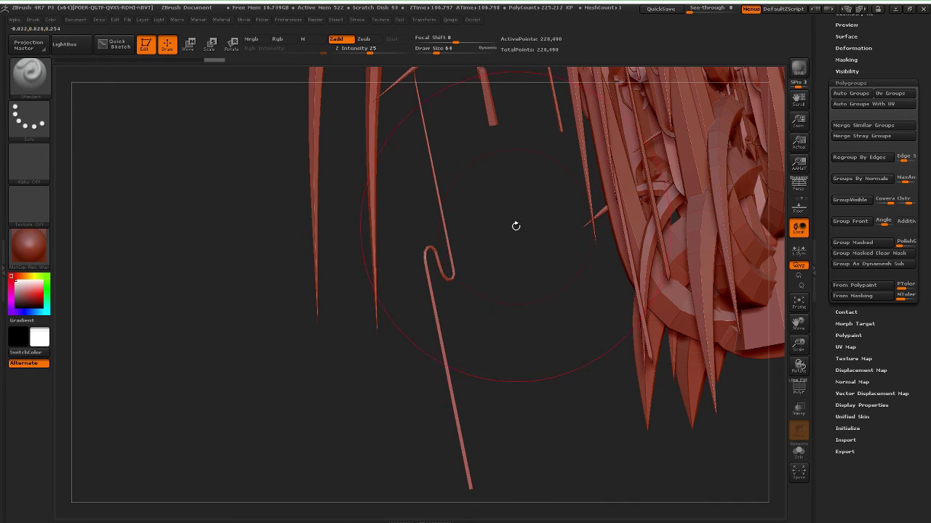
Step: Clear the canvas, redraw the plant upright, and snapshot a copy with Shift+S
key("ctrl+n")
left_click_drag(573, 252, 451, 326)
key("shift+s")
Step: Snapshot several more rotated plant copies across the right side, undoing the last orientations
key("shift")
key("shift+s")
key("shift+s")
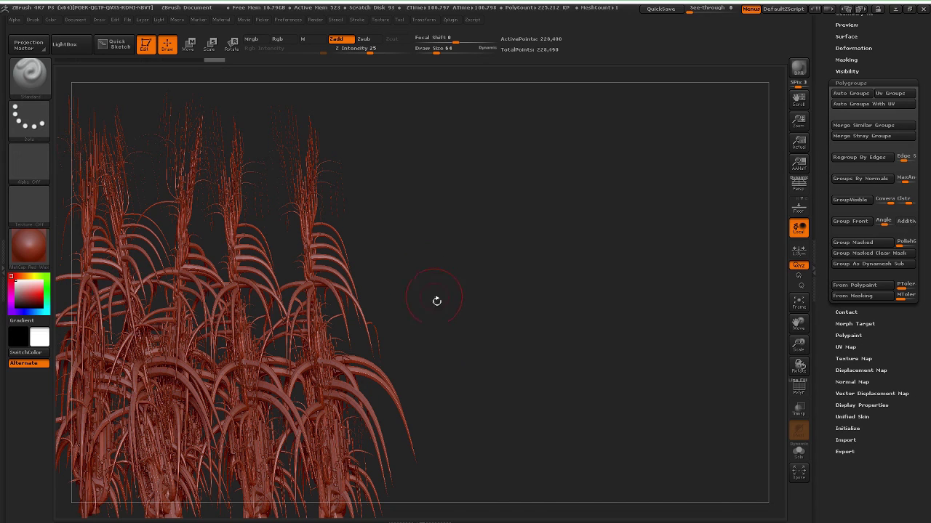
left_click_drag(467, 364, 414, 404)
mouse_move(469, 380)
left_mouse_down()
mouse_move(536, 351)
mouse_move(574, 360)
mouse_move(572, 350)
left_mouse_up()
key("shift")
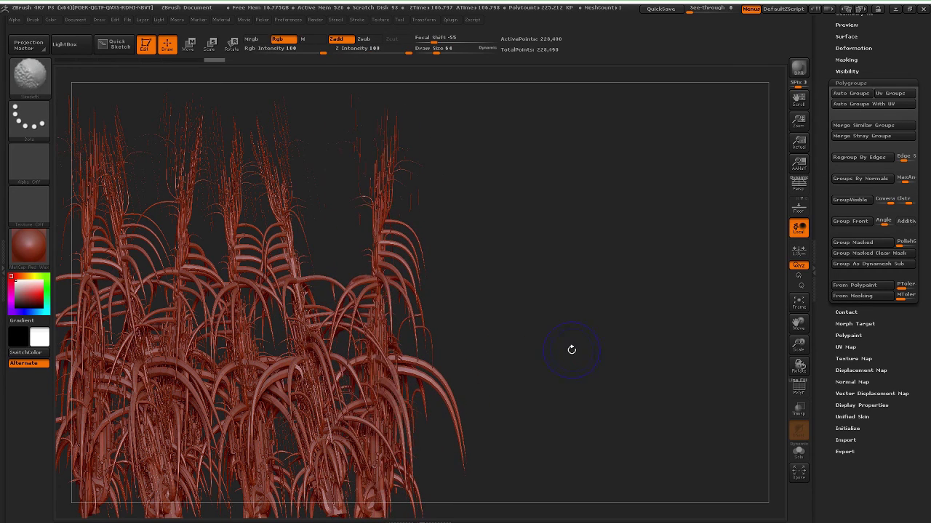
mouse_move(476, 326)
left_mouse_down()
mouse_move(553, 326)
mouse_move(599, 341)
mouse_move(679, 346)
mouse_move(630, 359)
left_mouse_up()
key("shift")
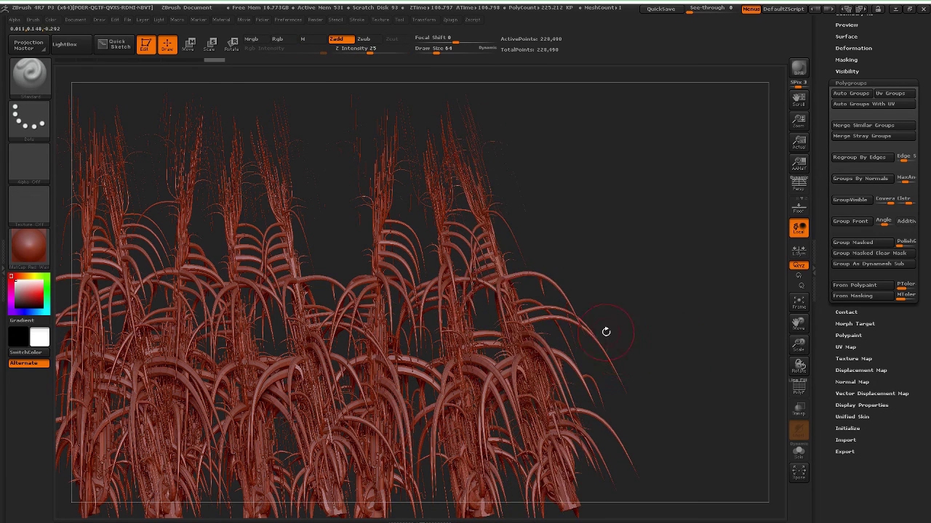
left_click_drag(596, 313, 744, 244)
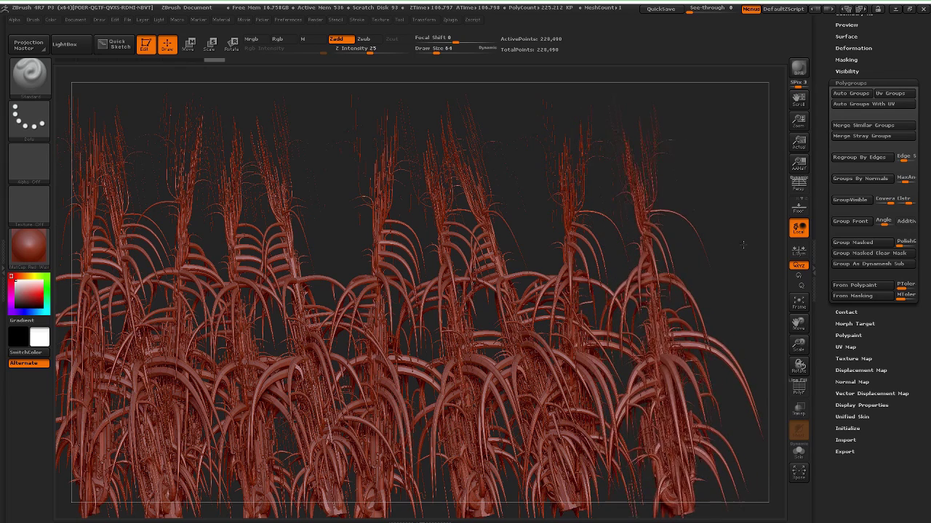
key("ctrl+z")
key("ctrl+z")
key("ctrl+z")
key("ctrl+z")
key("ctrl+z")
key("ctrl+z")
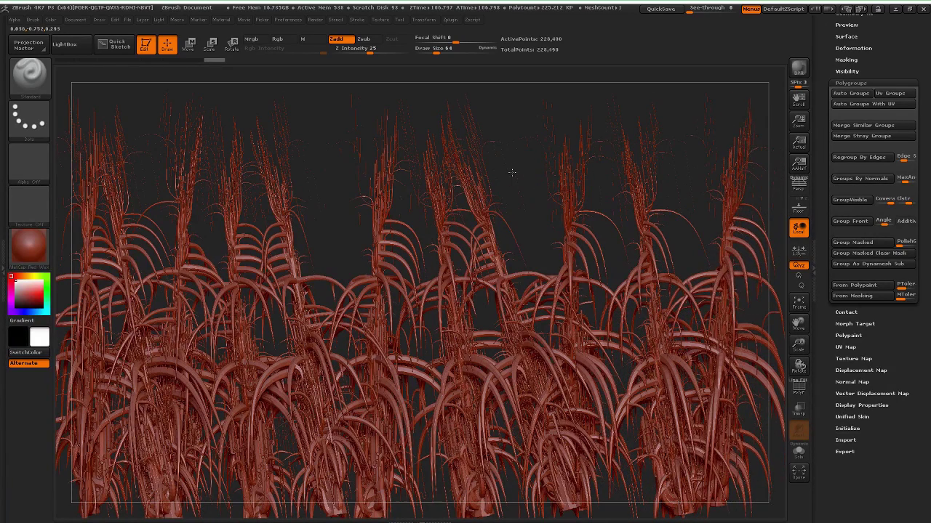
key("ctrl+z")
key("ctrl+z")
key("ctrl+z")
key("ctrl+z")
key("ctrl+z")
key("ctrl+z")
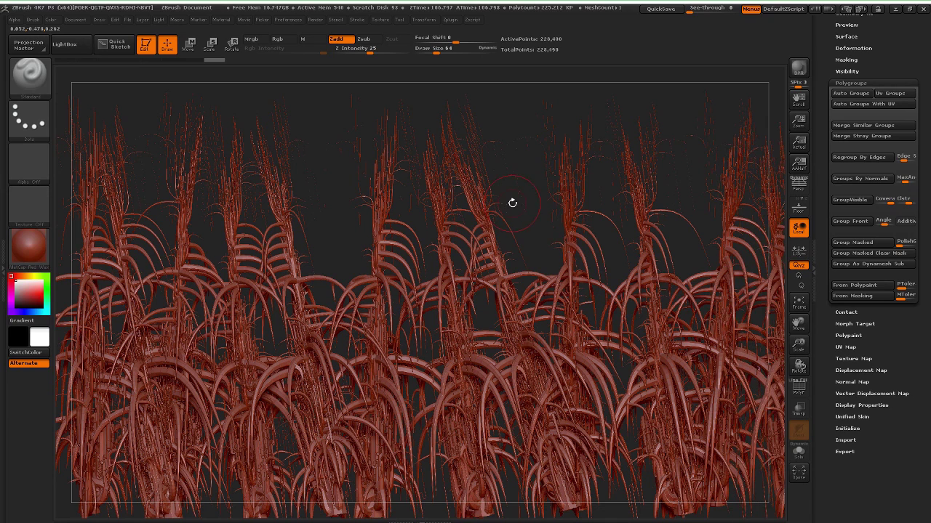